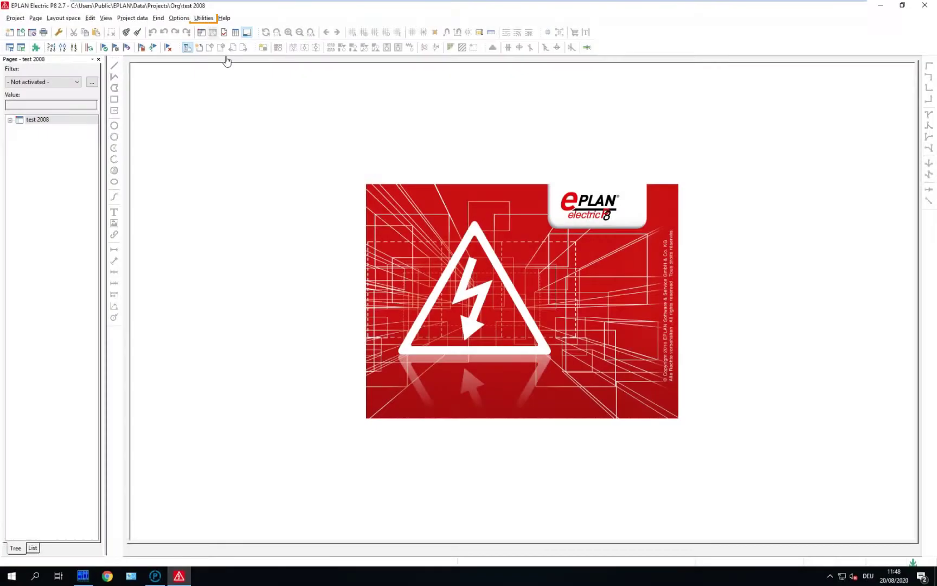
Create a new project named Demo Video from the XPLM-Demo_v27 (ZW1) template and update its stored parts.
left_click(244, 21)
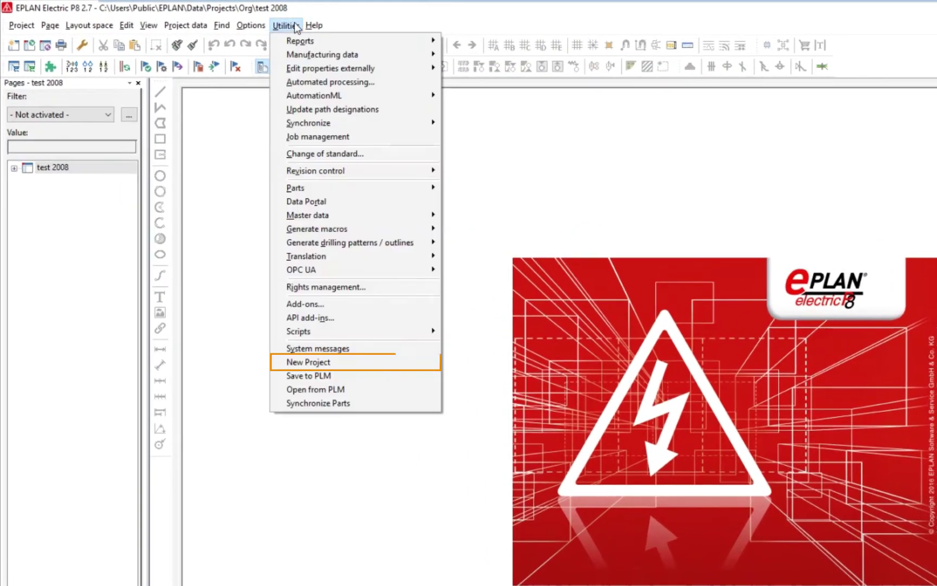
left_click(414, 363)
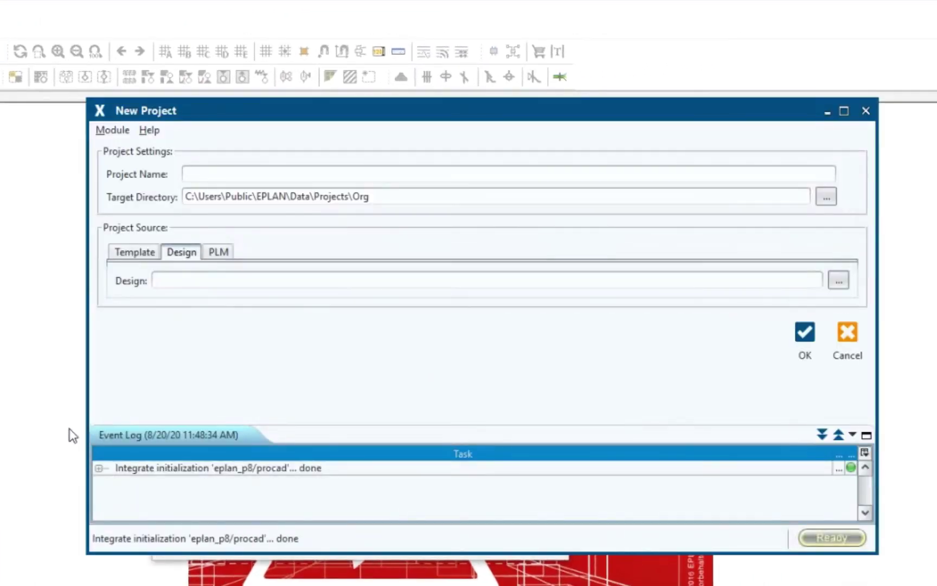
left_click(135, 256)
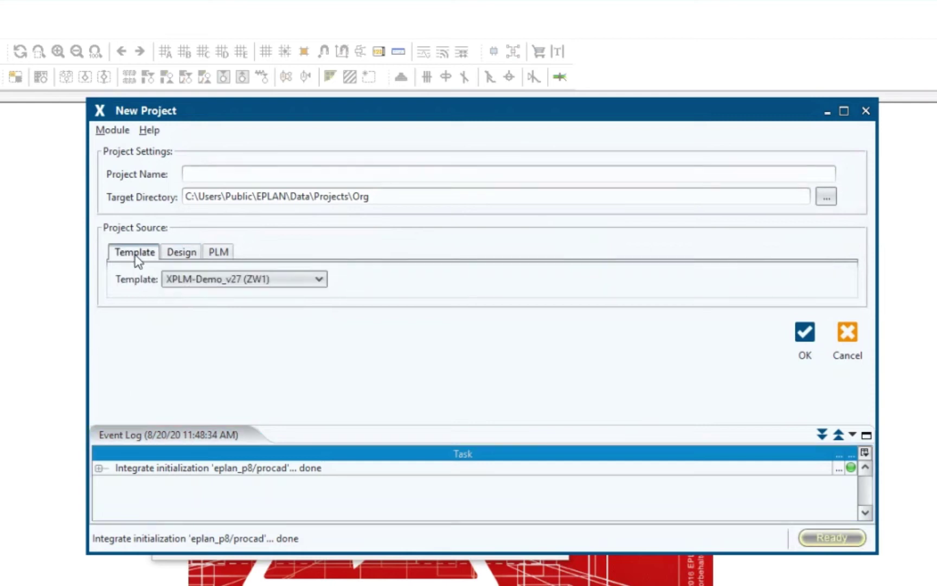
left_click(188, 175)
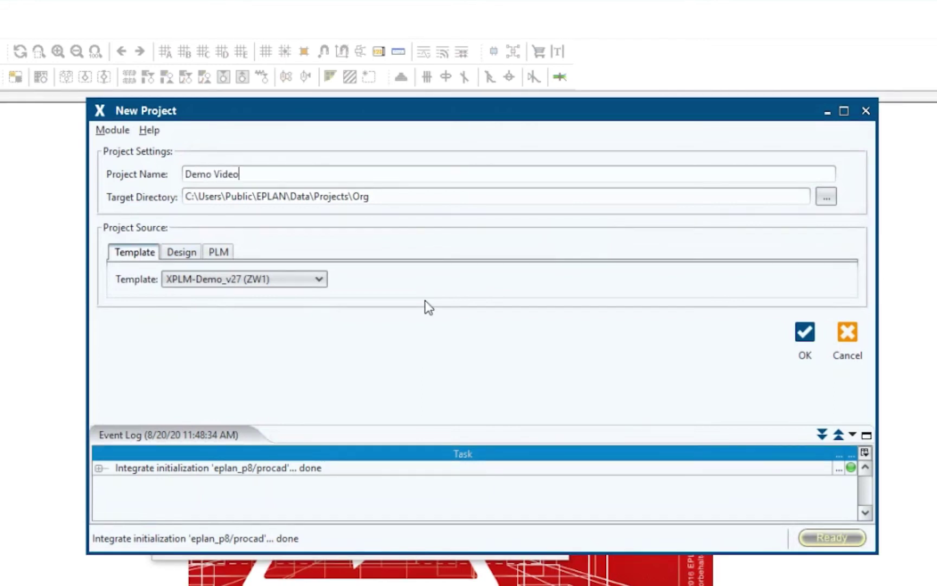
left_click(803, 337)
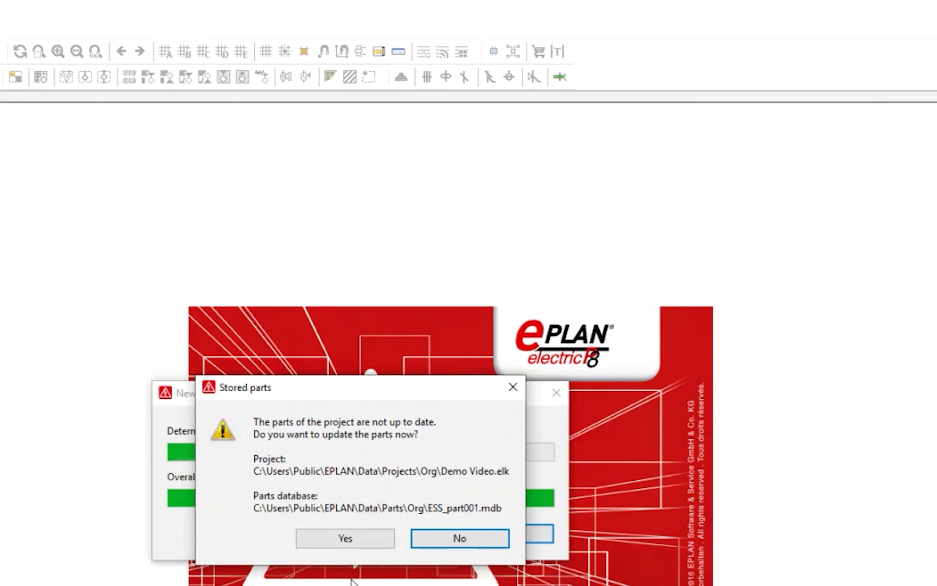
left_click(376, 546)
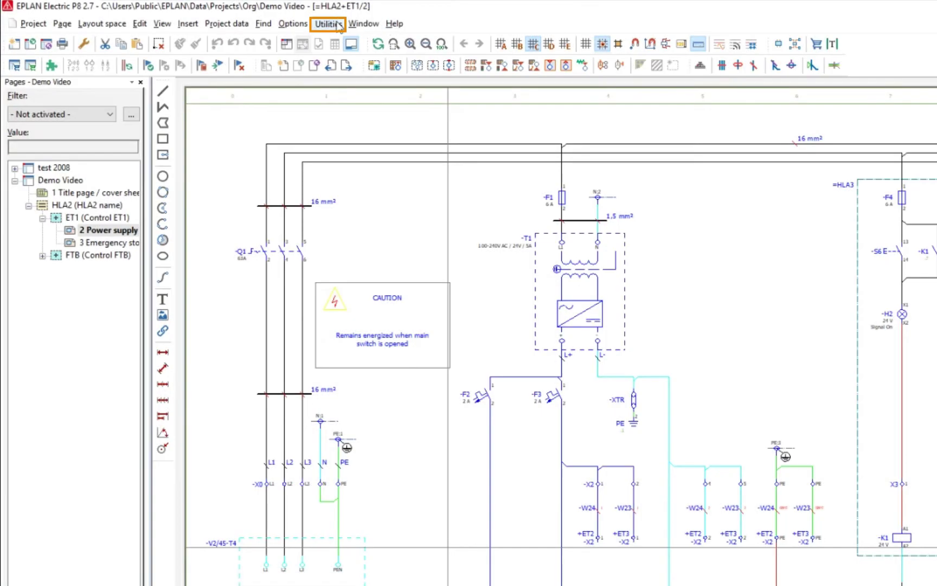
Start saving the Demo Video project to PLM and create its innovation document.
left_click(338, 24)
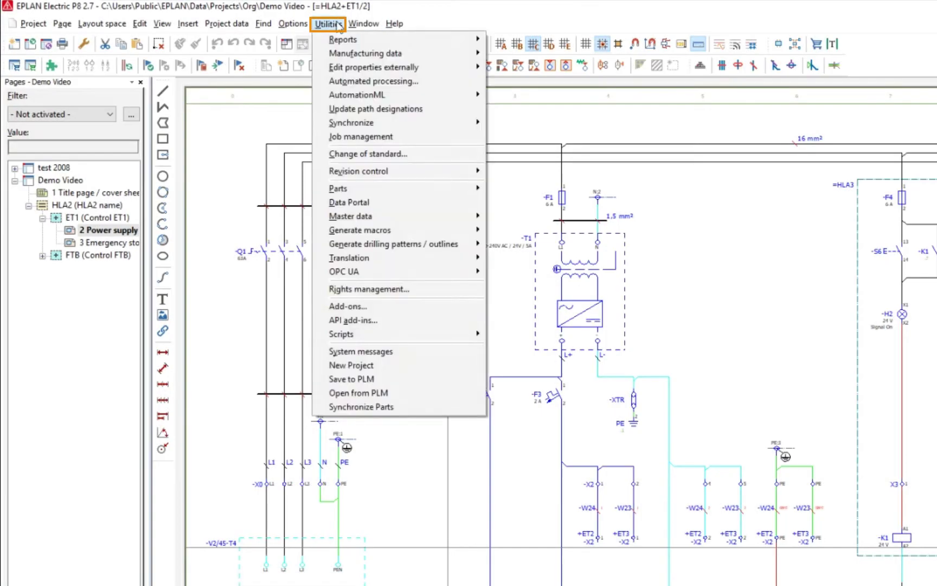
left_click(454, 378)
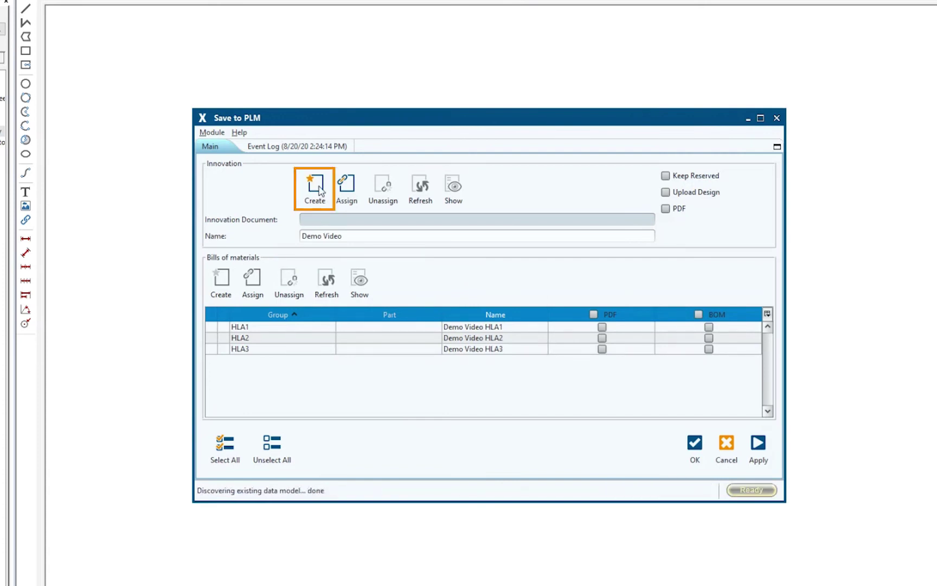
left_click(321, 191)
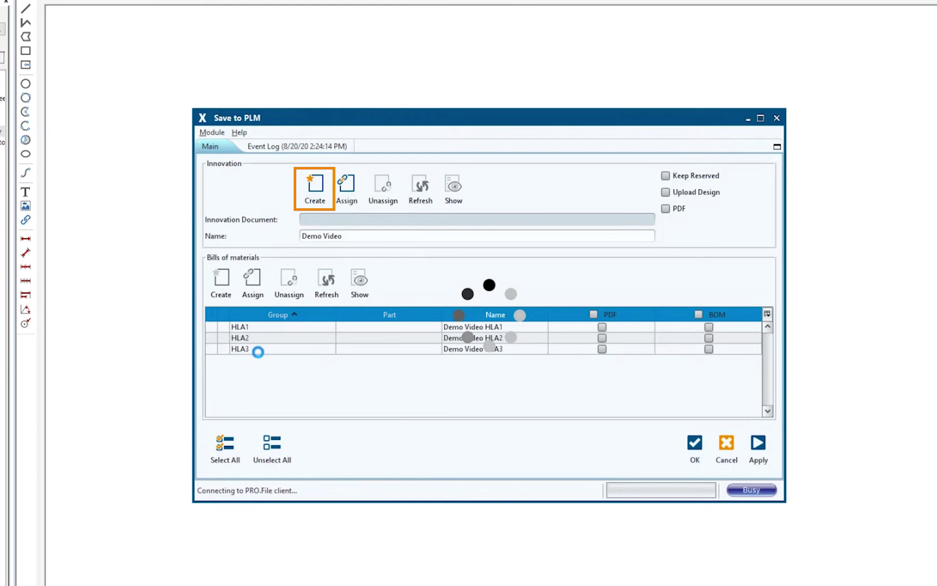
Create PLM parts for the bill-of-materials groups HLA1, HLA2 and HLA3.
left_click(213, 348, "shift")
left_click(222, 282)
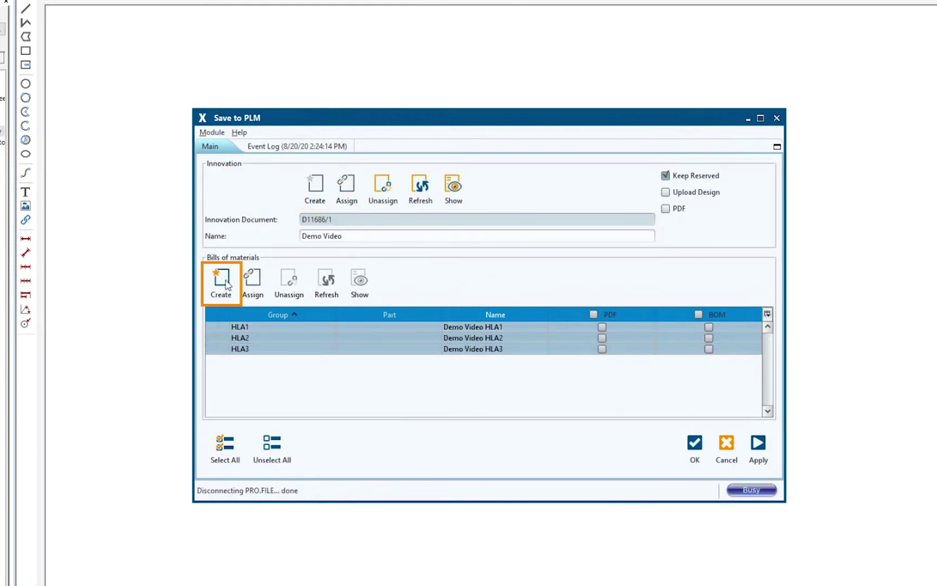
left_click(226, 285)
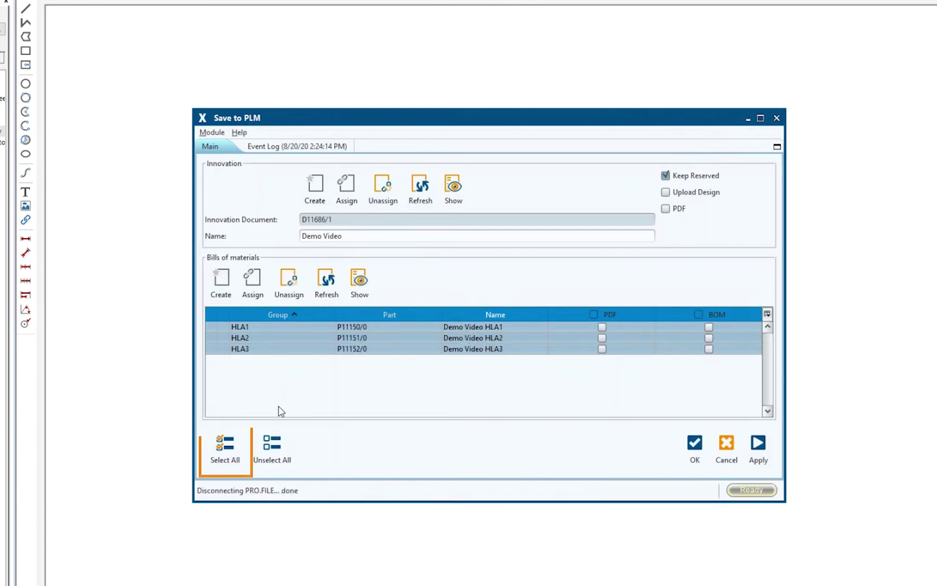
Enable all design, PDF and BOM outputs, exclude the PDFs of HLA1 and HLA3, and apply the save to PLM.
left_click(231, 453)
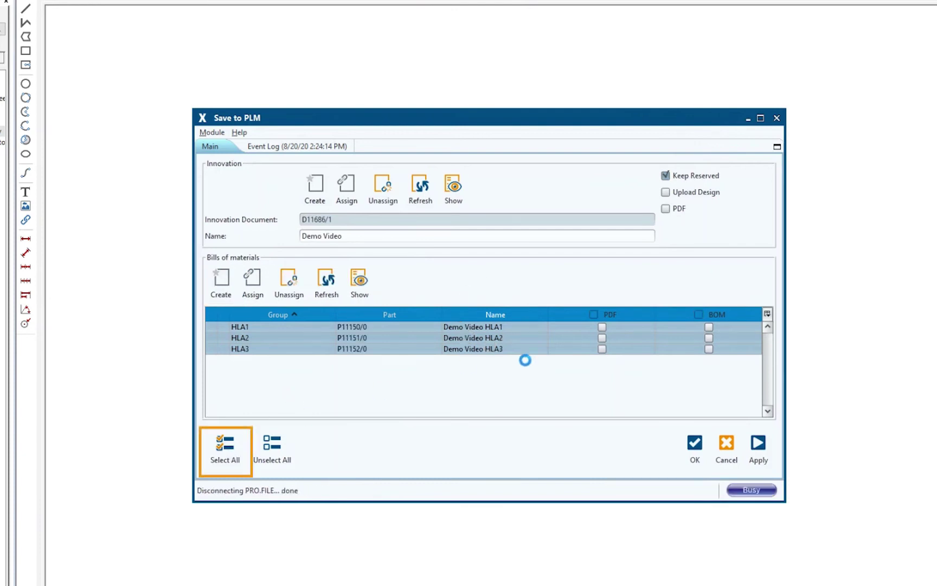
left_click(602, 348)
left_click(602, 326)
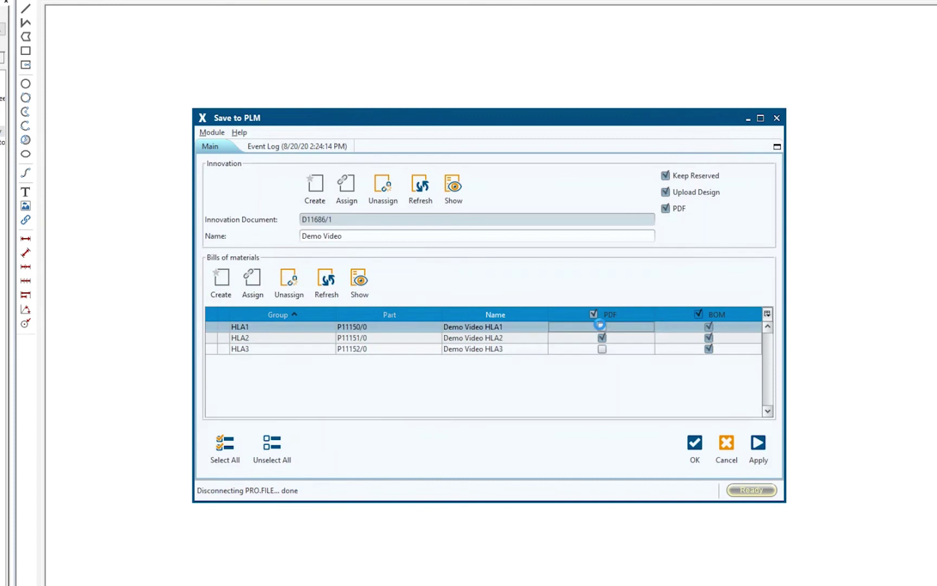
left_click(762, 450)
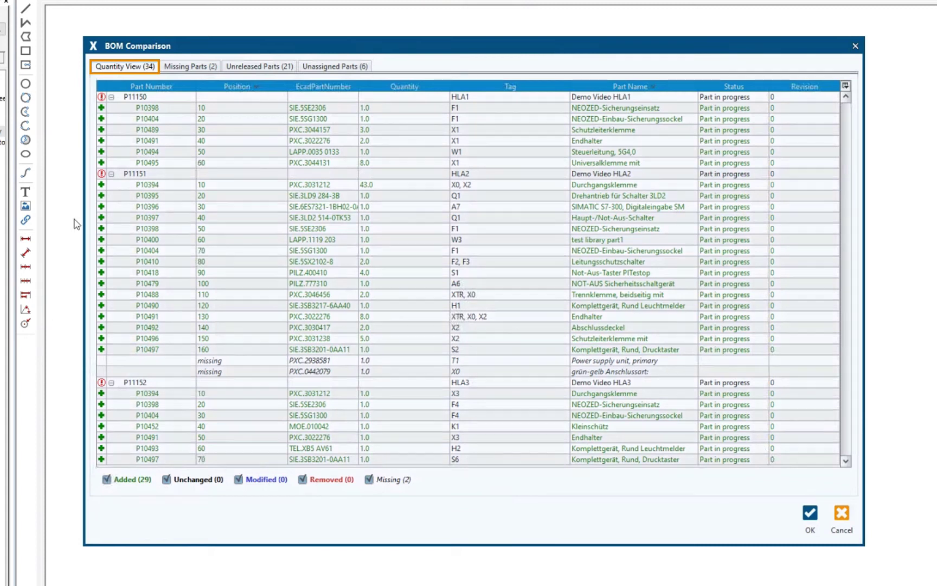
Review the BOM comparison: the HLA2 quantities, then the missing, unreleased and unassigned parts.
left_click(111, 174)
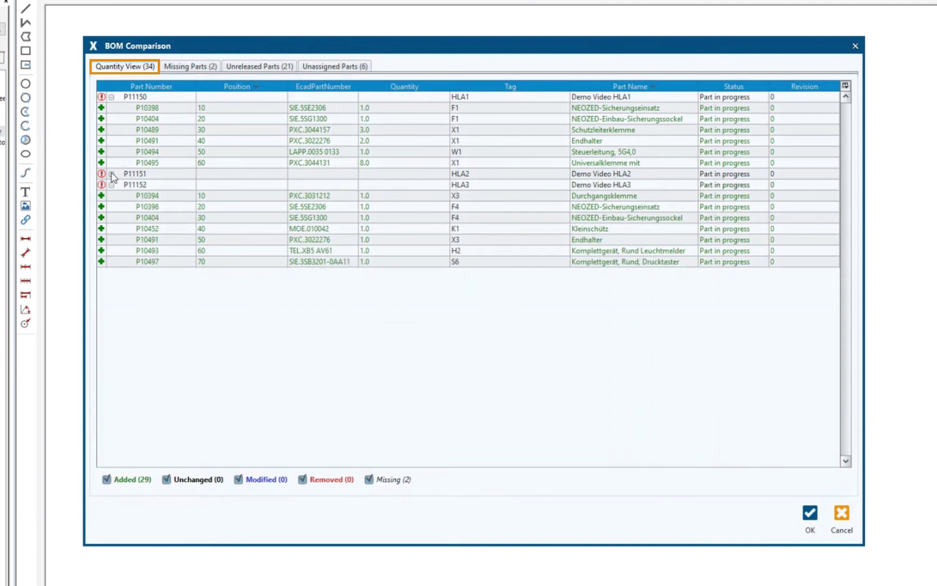
left_click(111, 174)
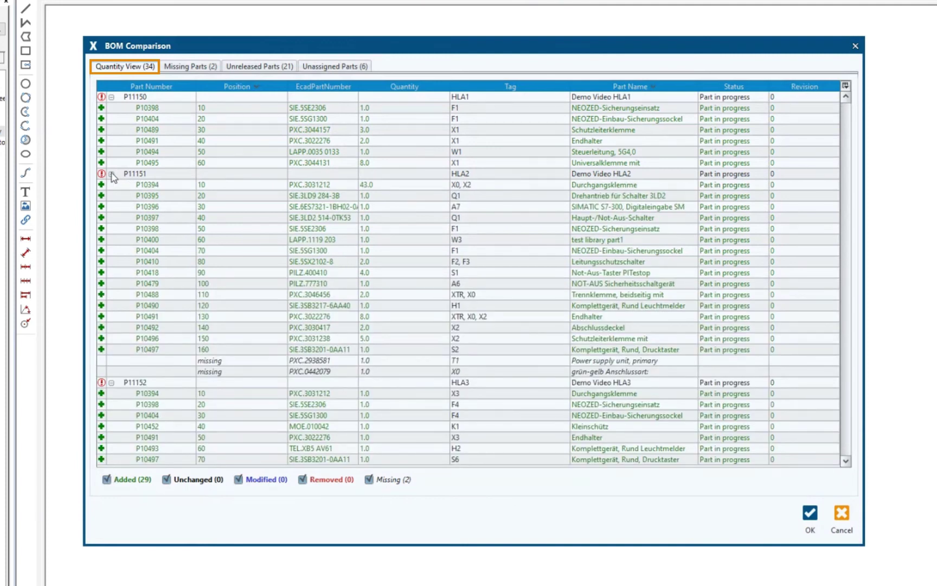
left_click(809, 512)
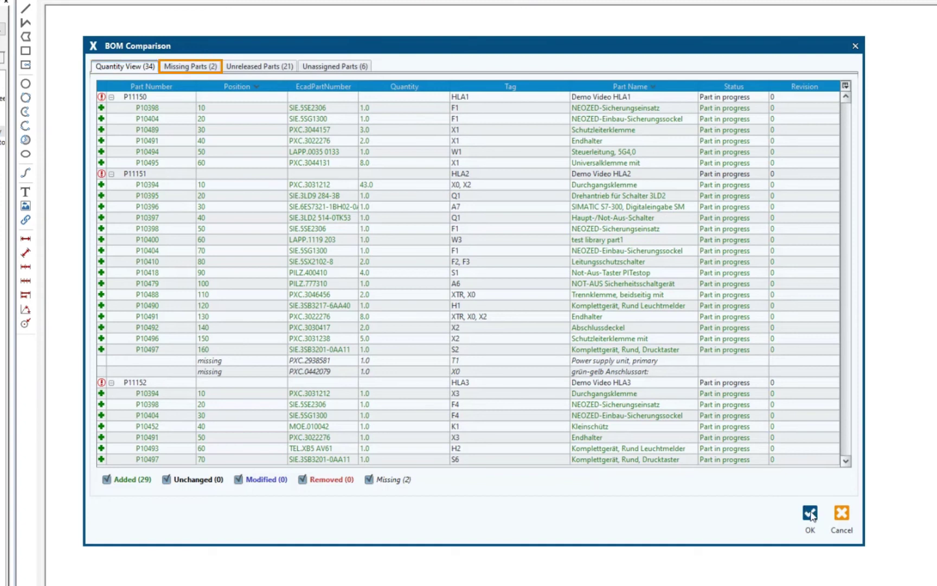
left_click(197, 69)
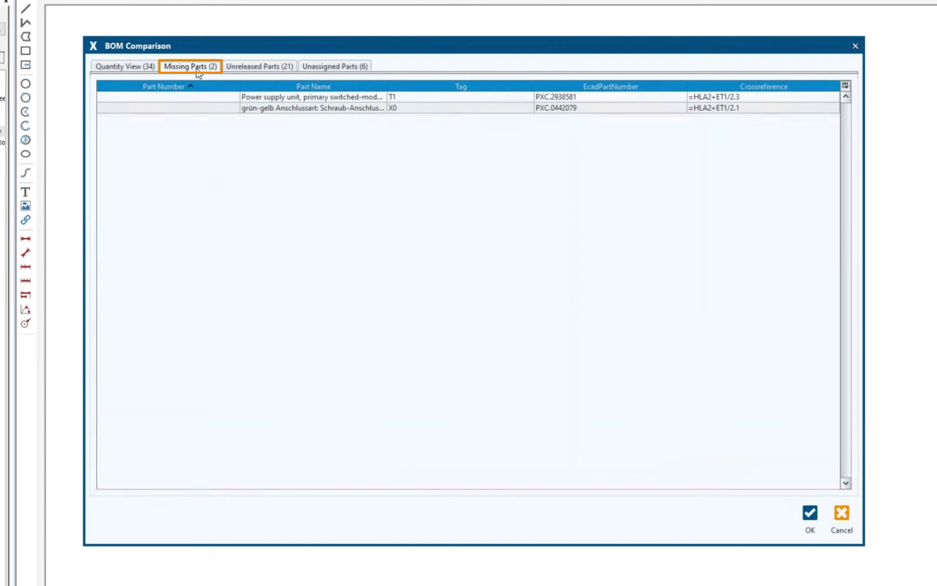
left_click(239, 69)
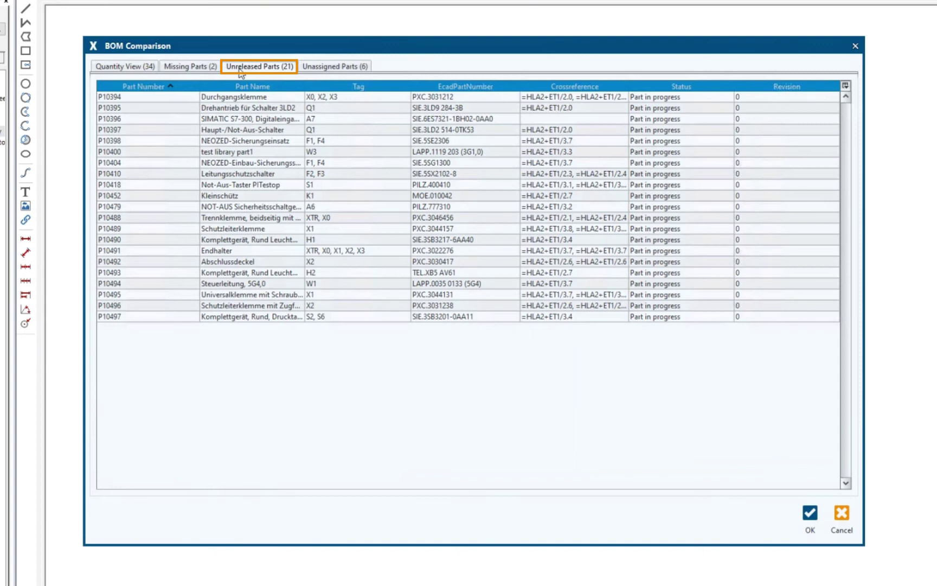
left_click(307, 69)
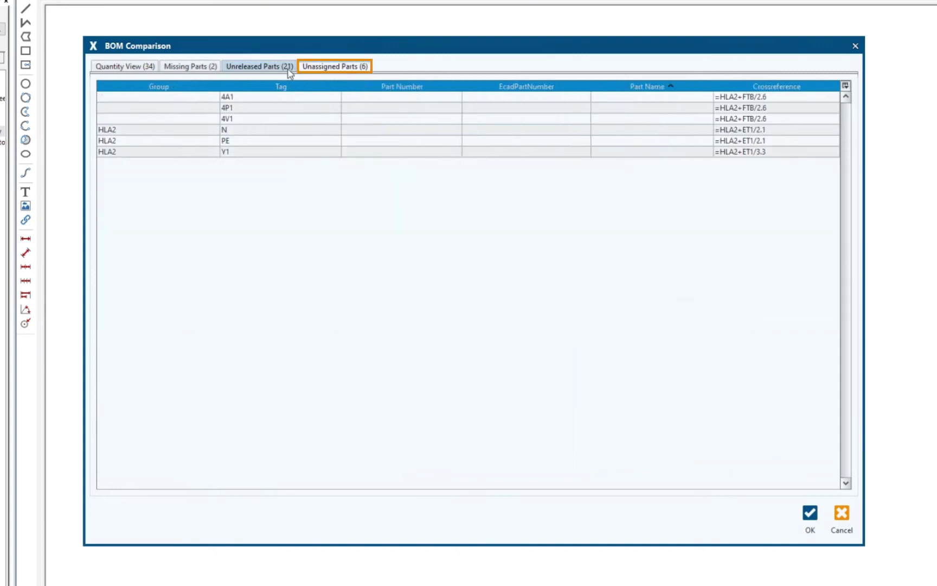
Return to the quantity view, accept the BOM comparison and continue past the validation warnings.
left_click(130, 68)
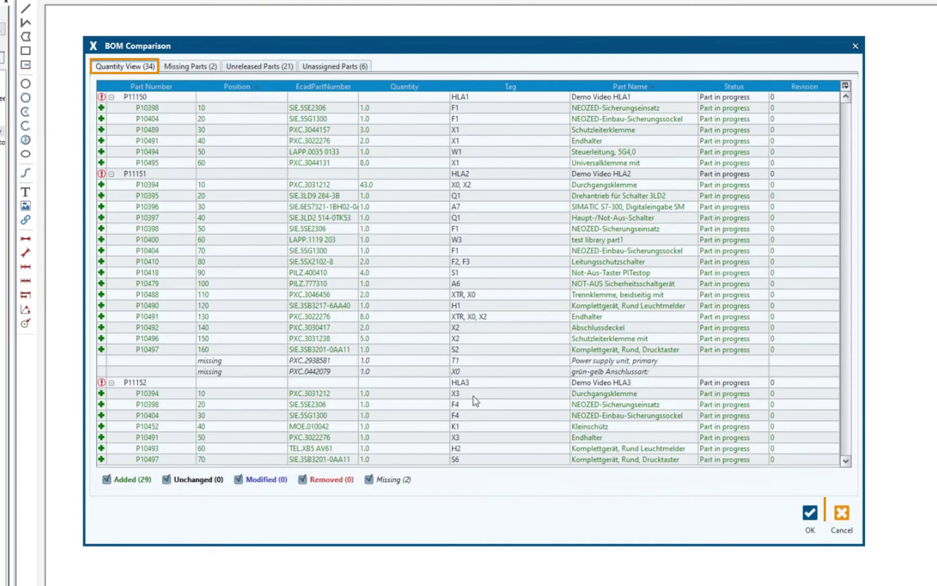
left_click(810, 513)
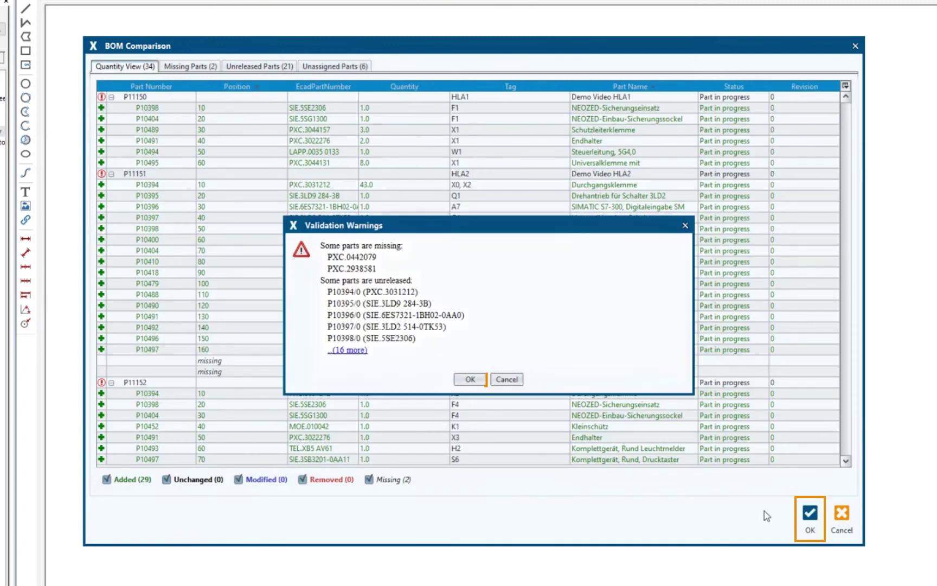
left_click(468, 380)
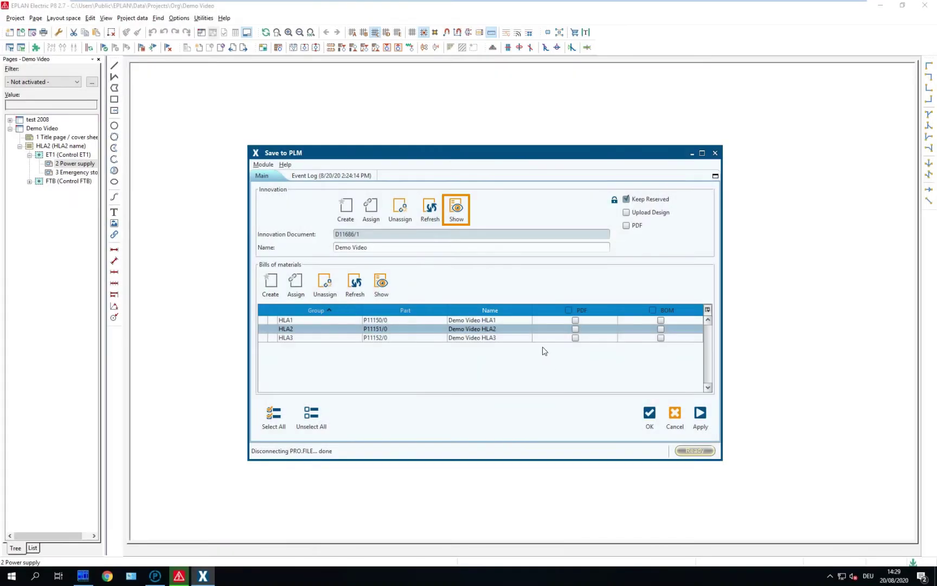
Show the innovation document in PRO.FILE, page through its linked Demo Video PDF, and close the PDF.
left_click(455, 209)
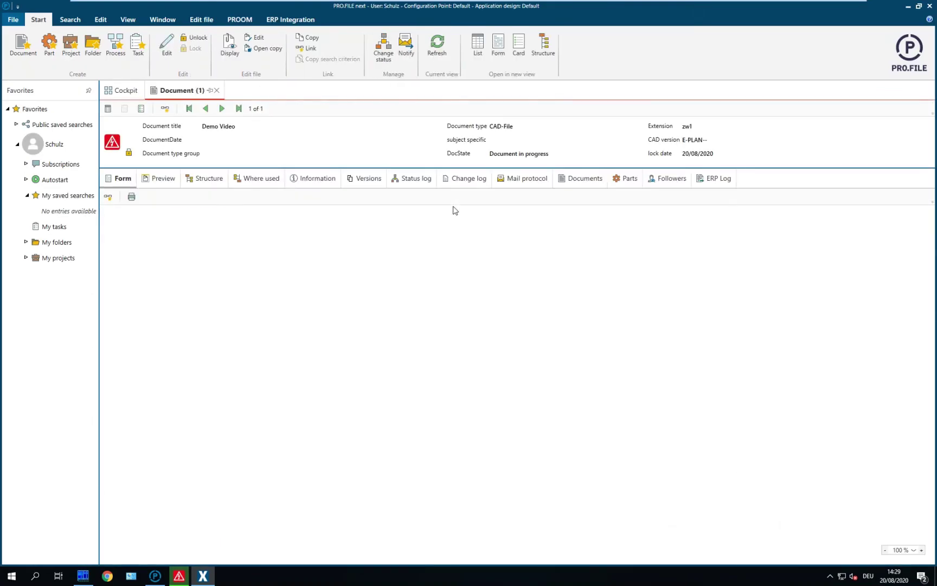
left_click(580, 183)
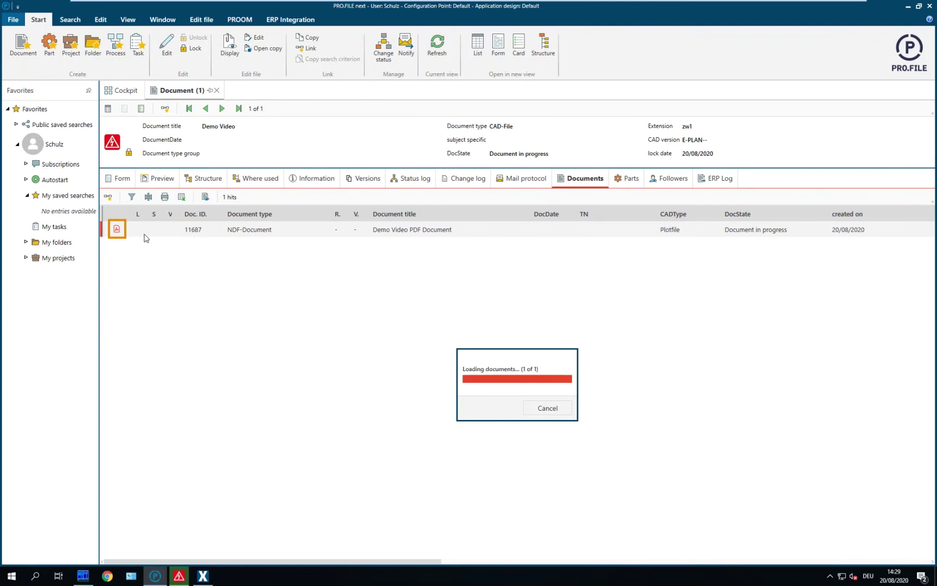
left_click(118, 230)
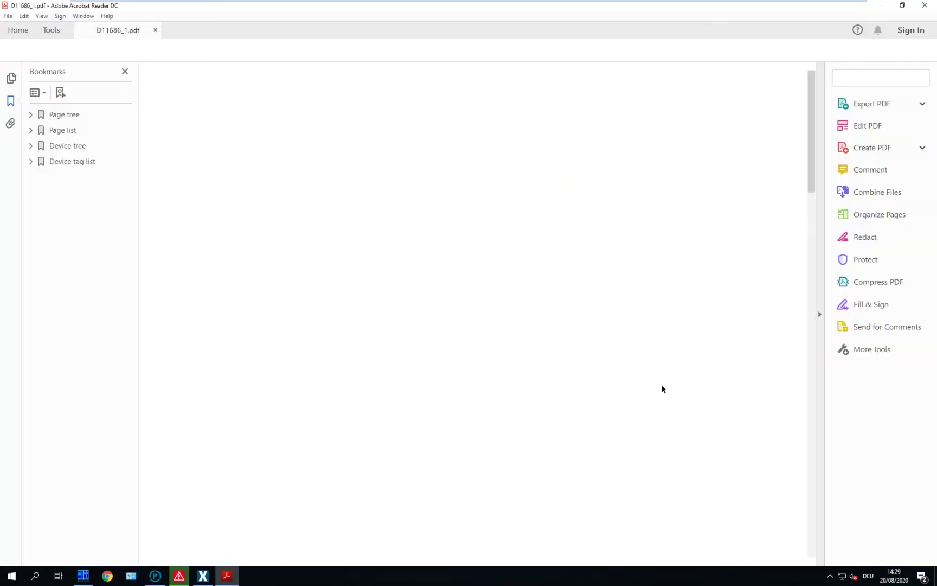
left_click(813, 397)
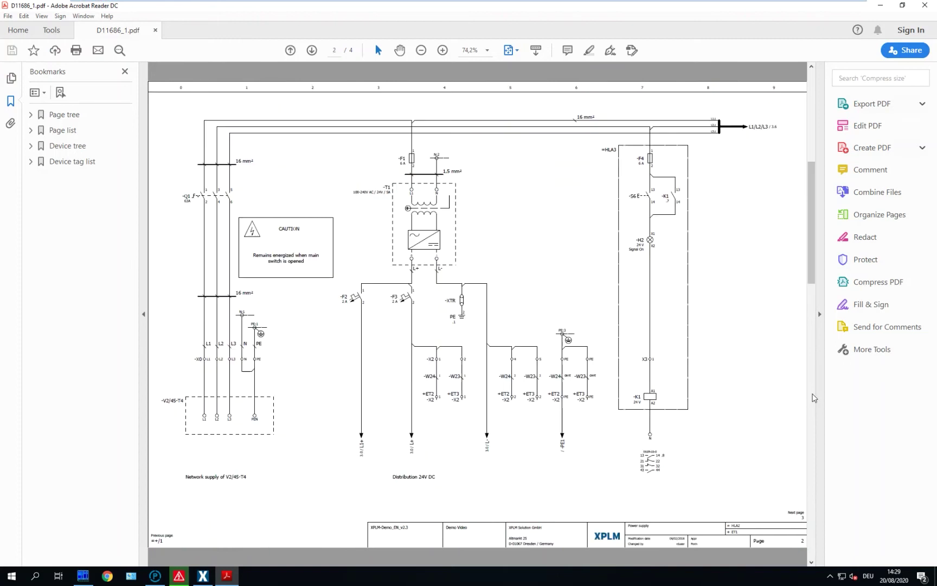
left_click(813, 398)
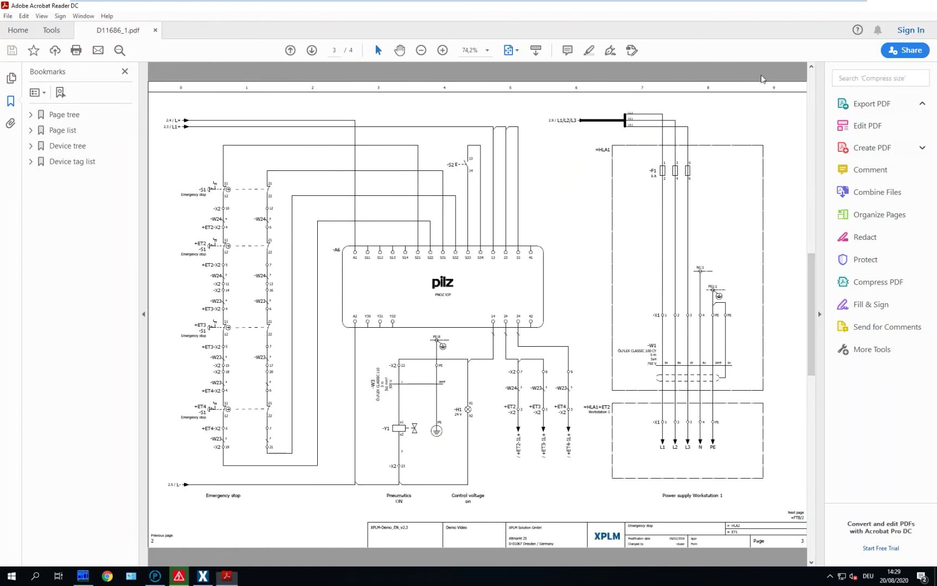
left_click(927, 5)
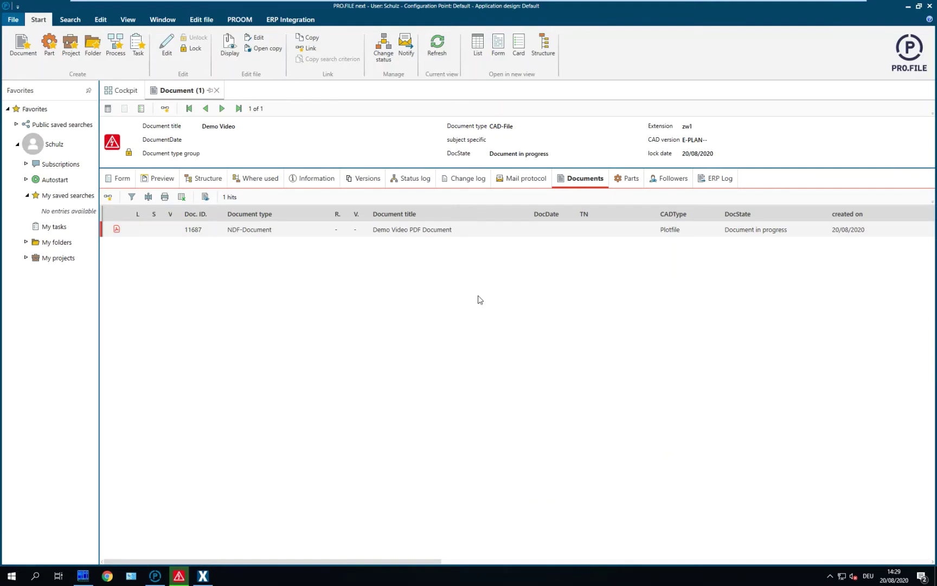
Switch back to Save to PLM, show the HLA2 part in PRO.FILE, and inspect its BOM and linked documents.
left_click(203, 576)
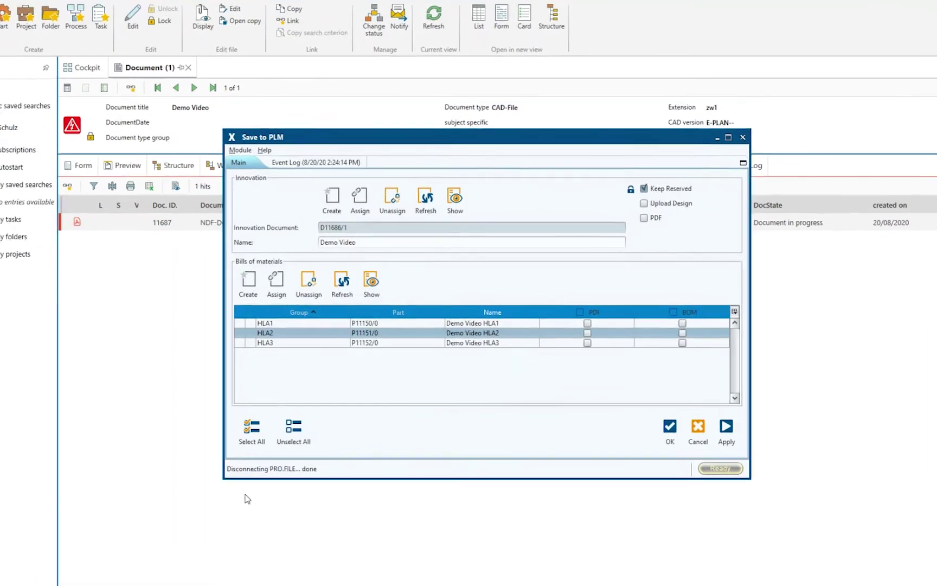
left_click(280, 333)
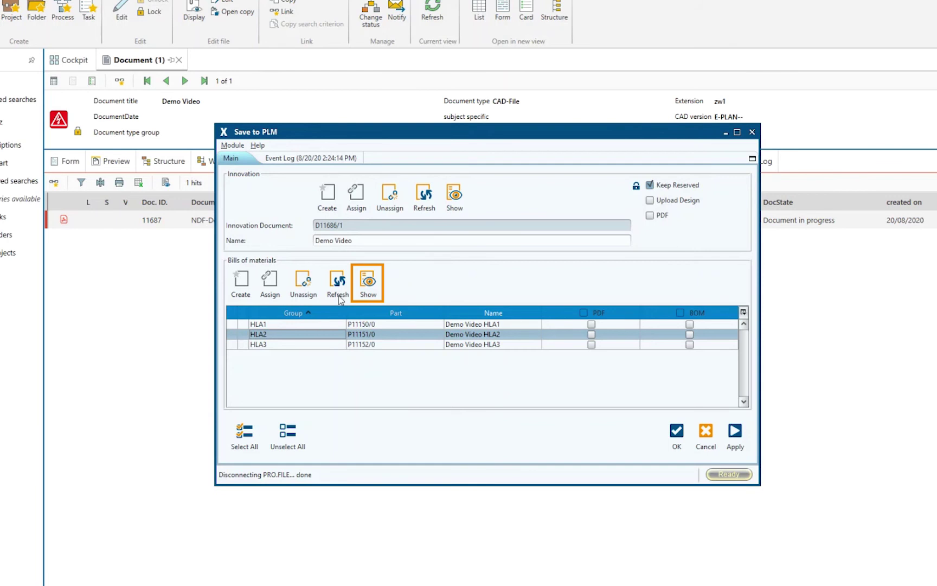
left_click(367, 281)
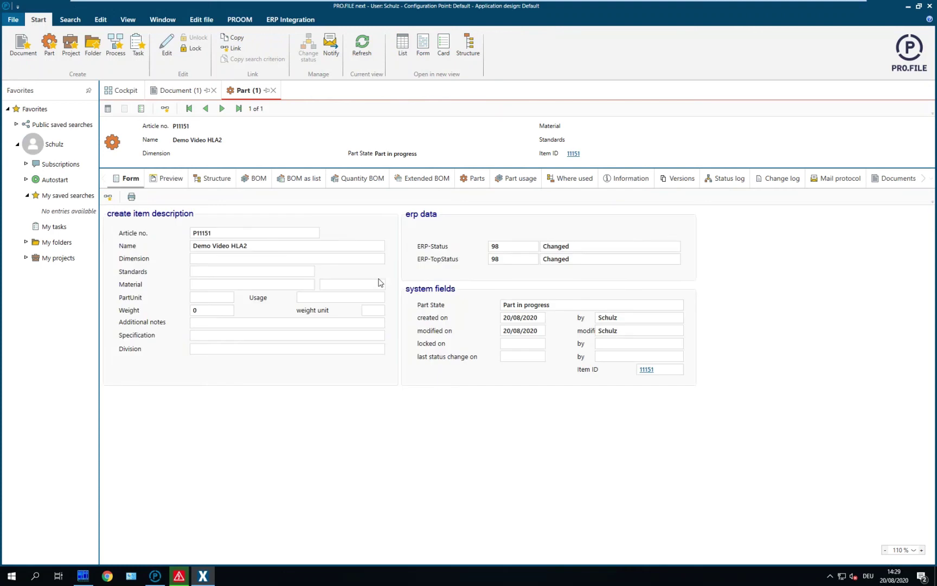
left_click(251, 182)
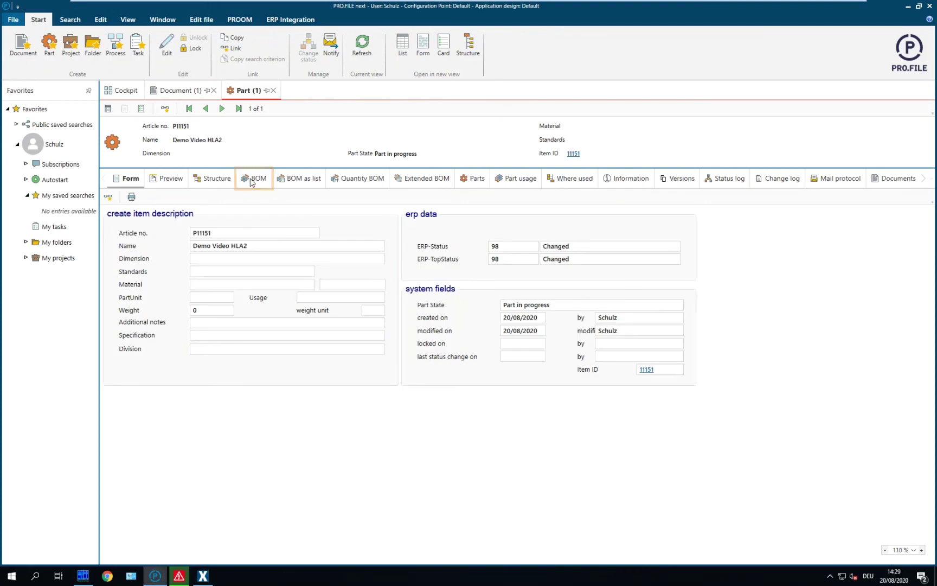
left_click(253, 179)
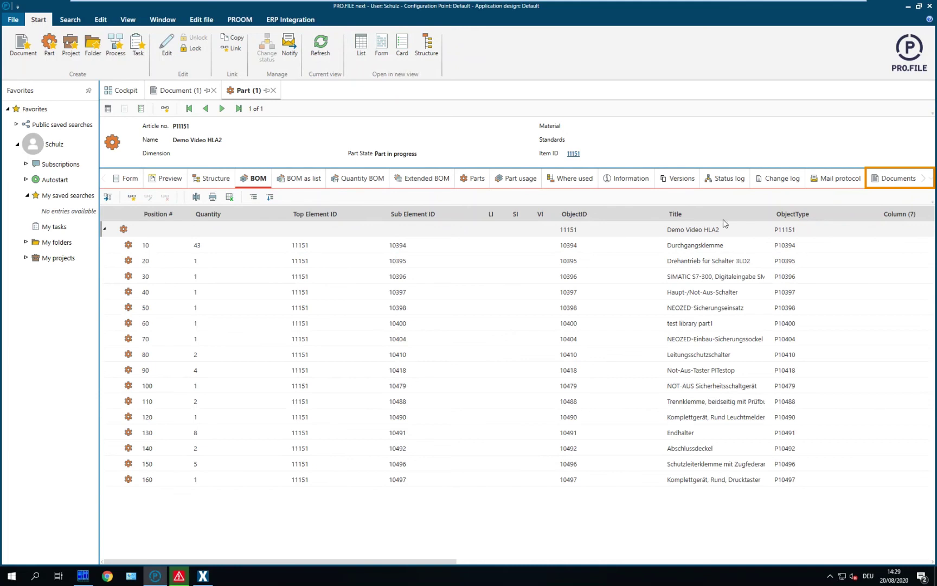
left_click(889, 179)
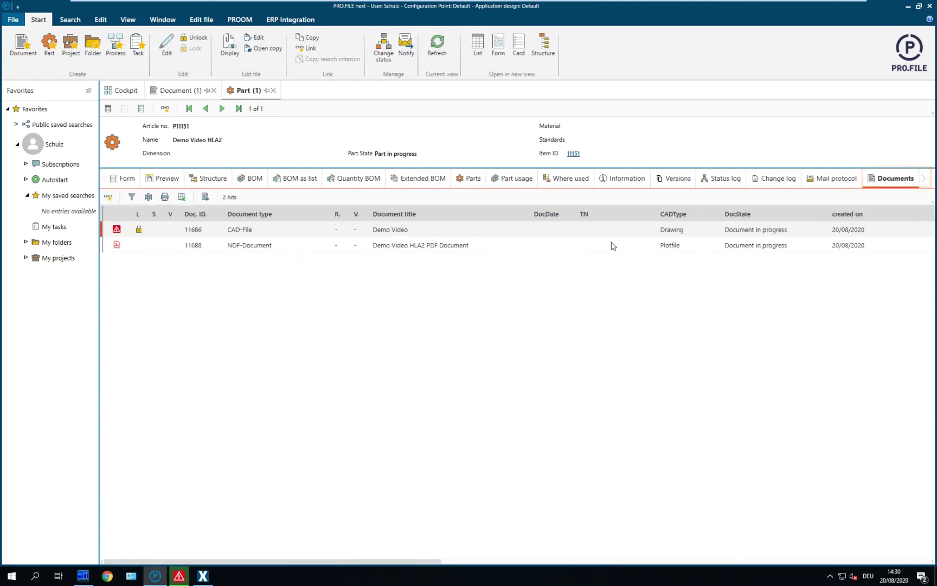
Open the linked Demo Video HLA2 PDF document, page through its schematic pages, and close it.
double_click(116, 246)
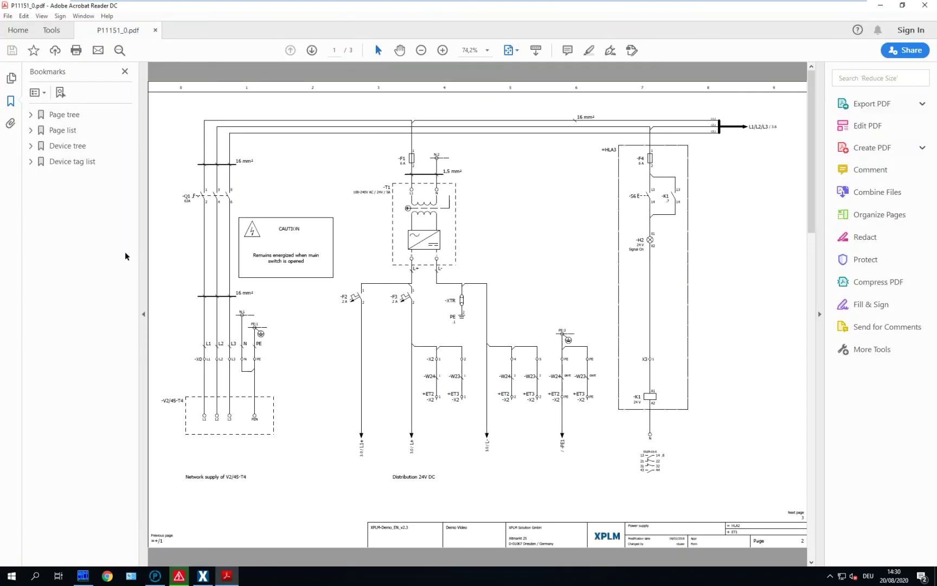
scroll(813, 385, "down", 1)
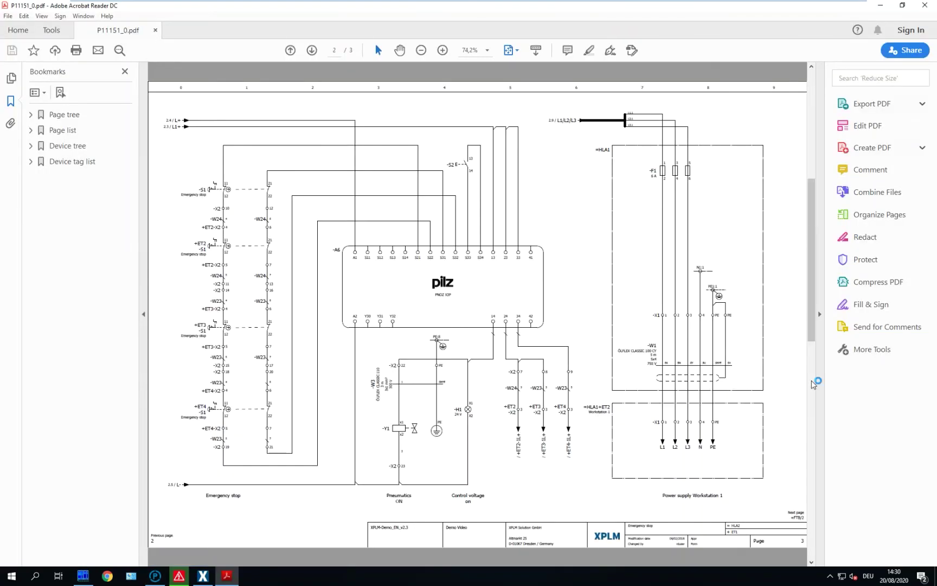
left_click(811, 159)
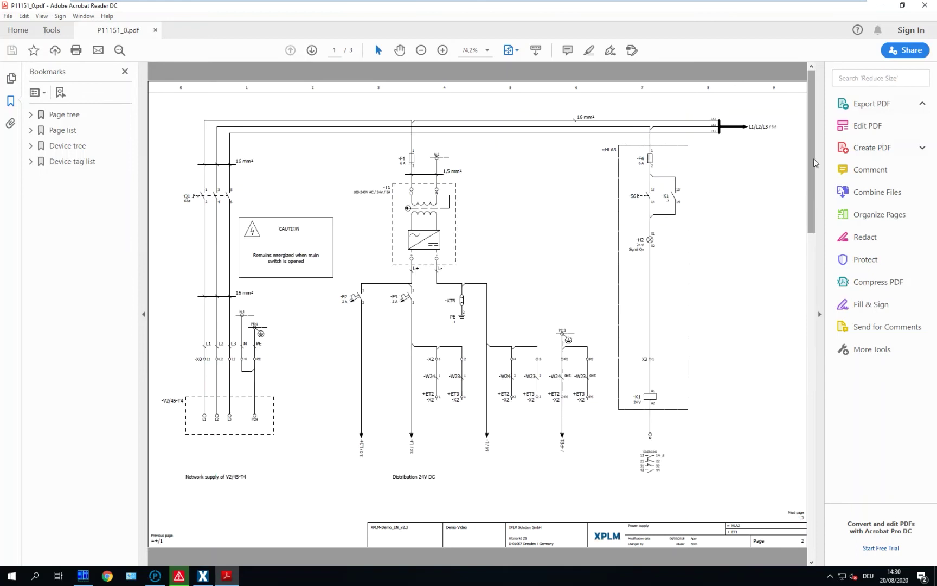
left_click(925, 7)
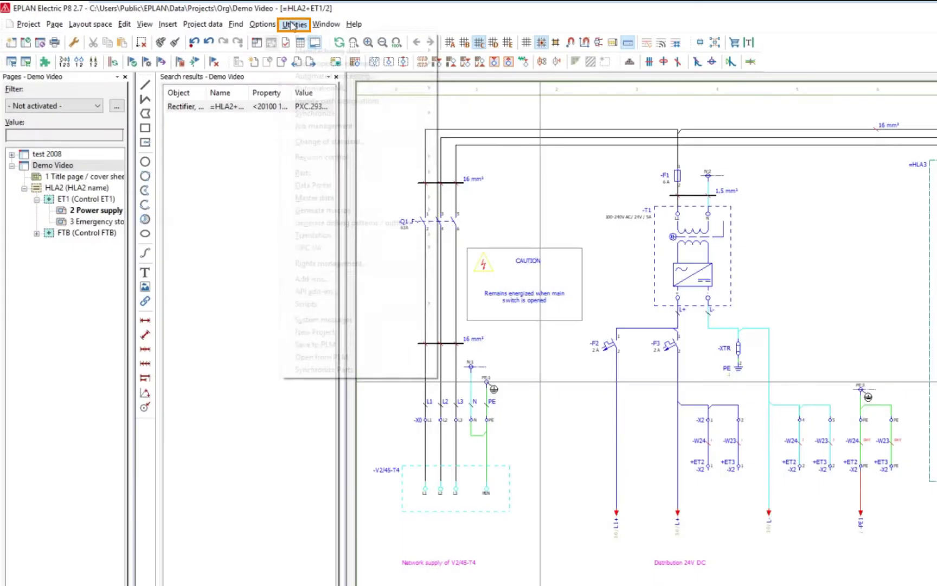
Switch to EPLAN, start Synchronize Parts, and load the missing parts discovered on 20/08/2020 14:24, acknowledging the notice about unfound parts.
left_click(293, 24)
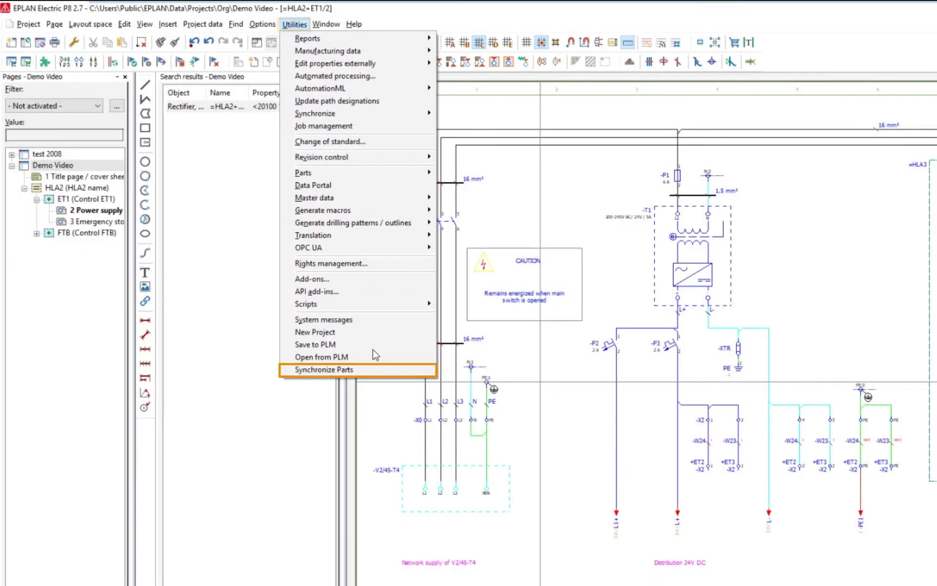
left_click(380, 369)
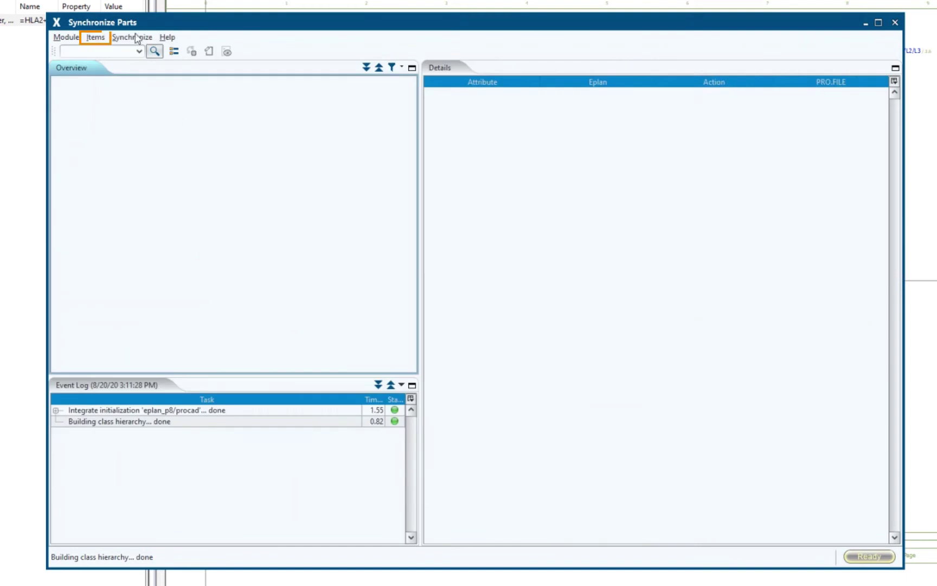
left_click(95, 37)
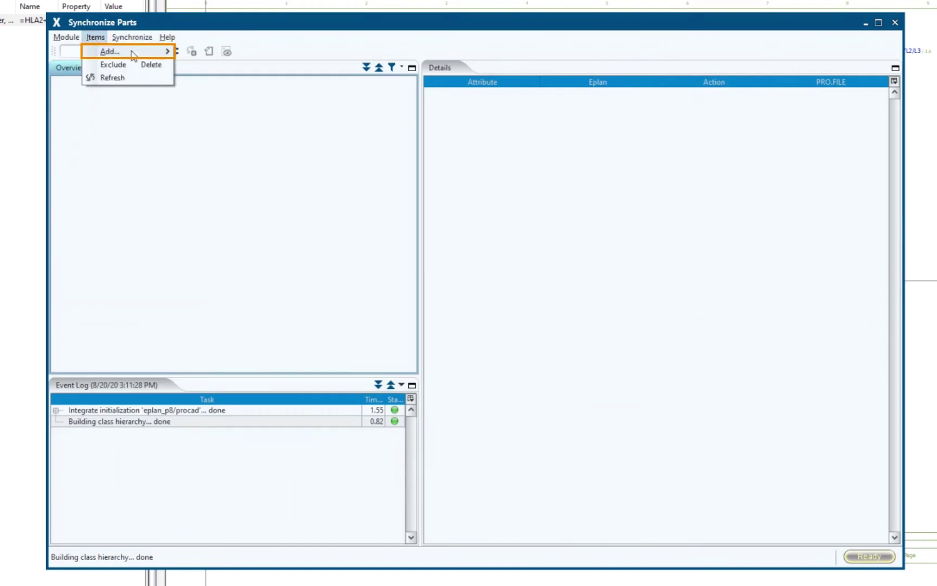
mouse_move(134, 55)
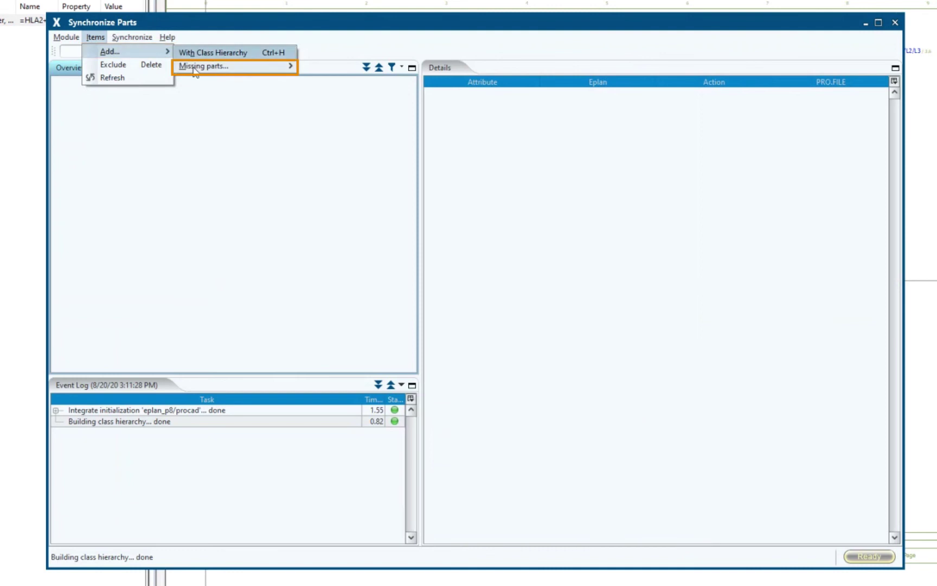
mouse_move(231, 70)
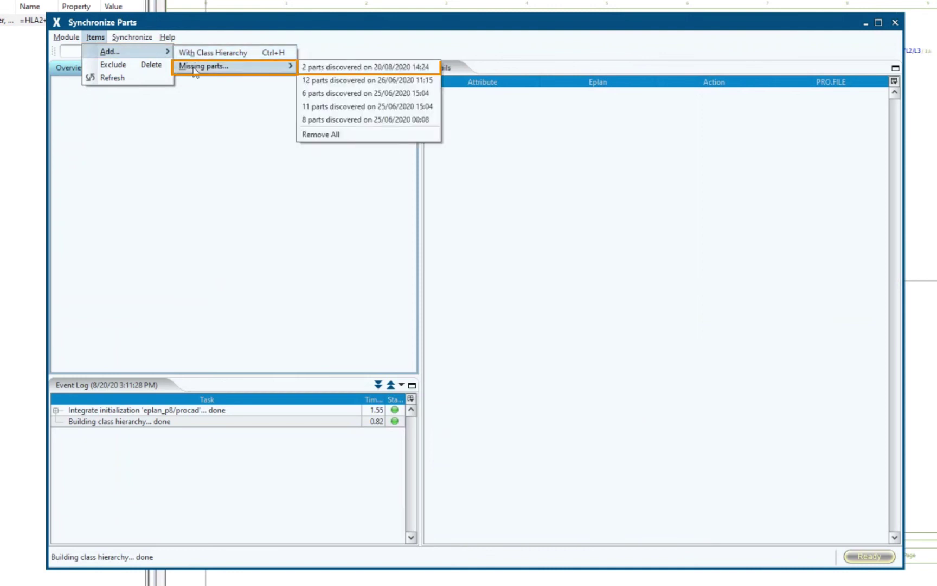
left_click(310, 69)
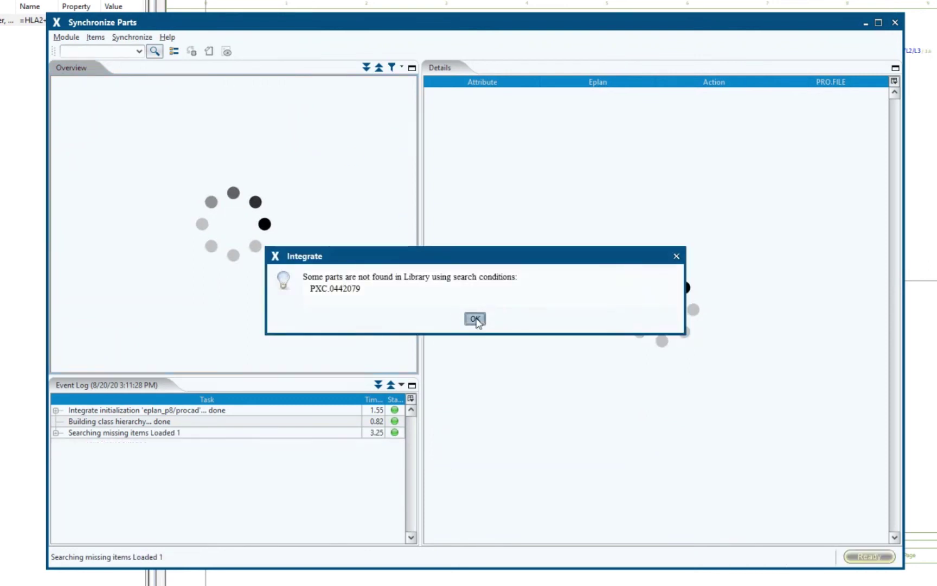
left_click(475, 318)
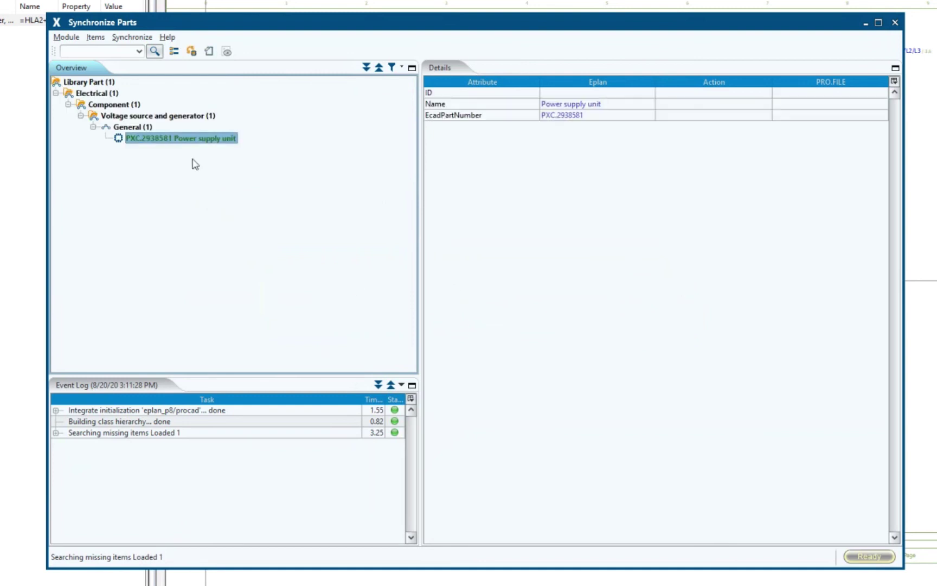
Synchronize the PXC.2938581 power supply unit with PRO.FILE and show the synchronized part in PRO.FILE.
right_click(192, 142)
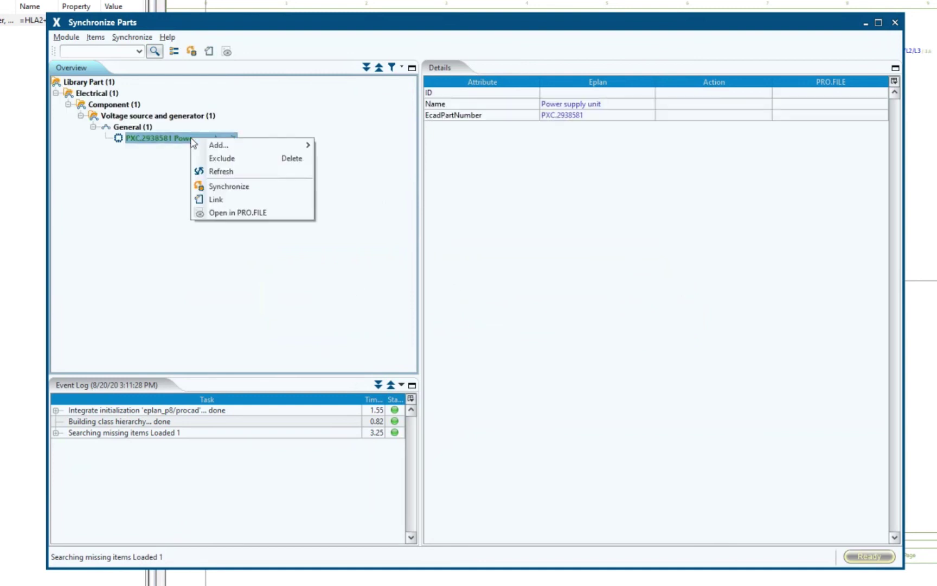
left_click(245, 187)
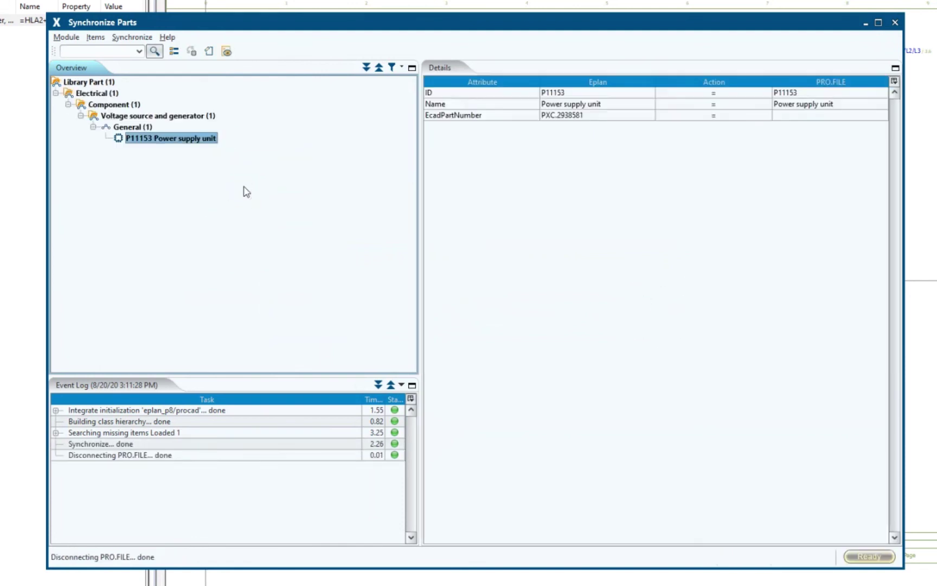
right_click(206, 142)
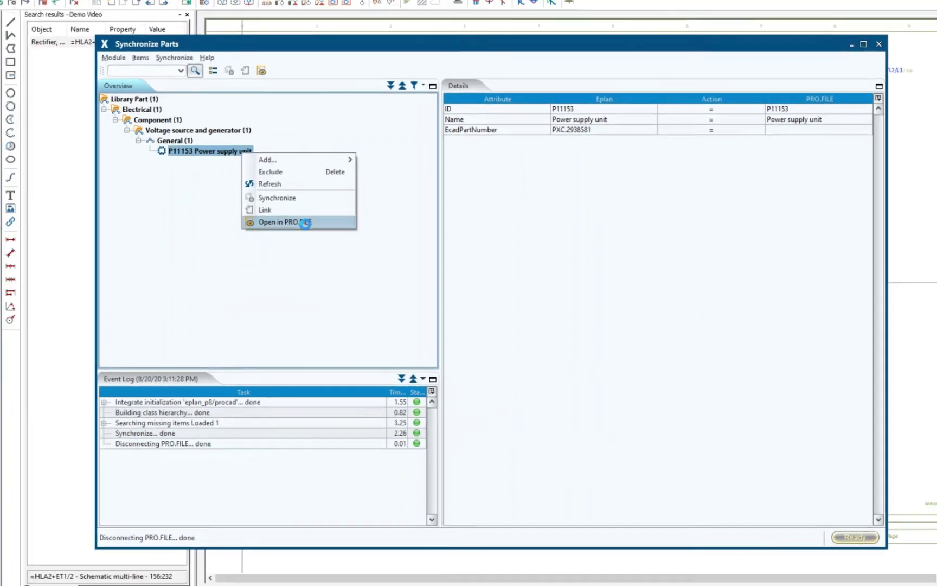
left_click(275, 216)
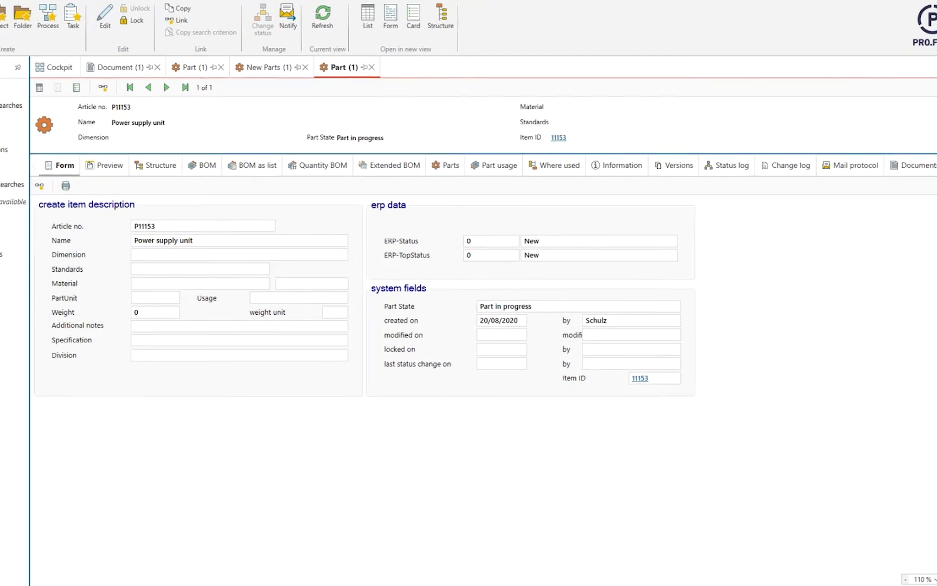
Switch back to Synchronize Parts and add all items from the Cables and Component General classes by class hierarchy, including the undefined cables class.
key("alt+Tab")
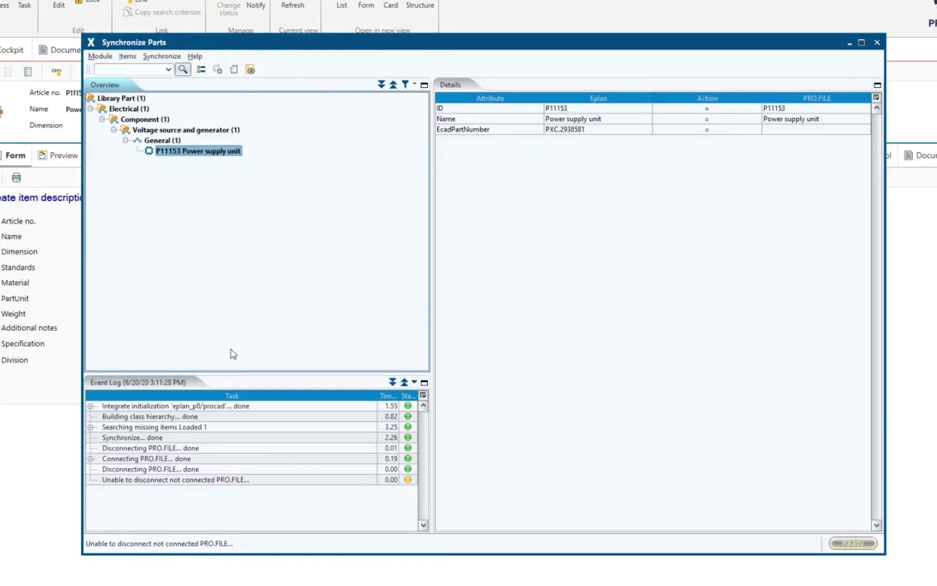
left_click(124, 58)
mouse_move(167, 71)
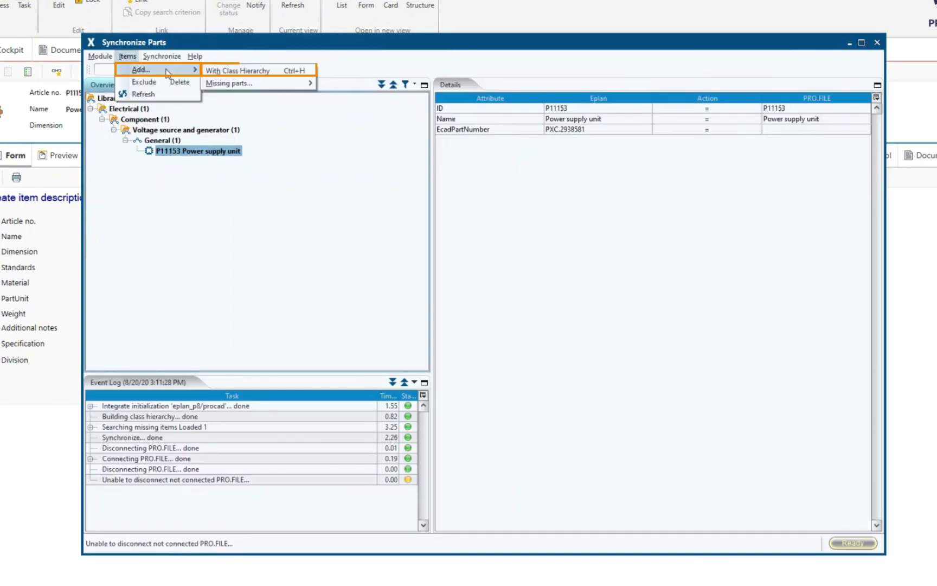
left_click(231, 71)
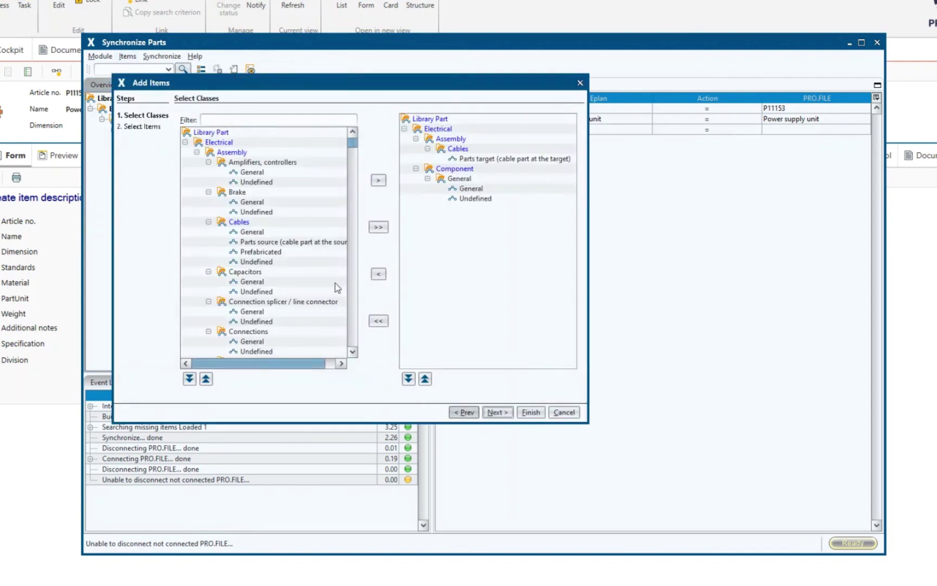
left_click(258, 262)
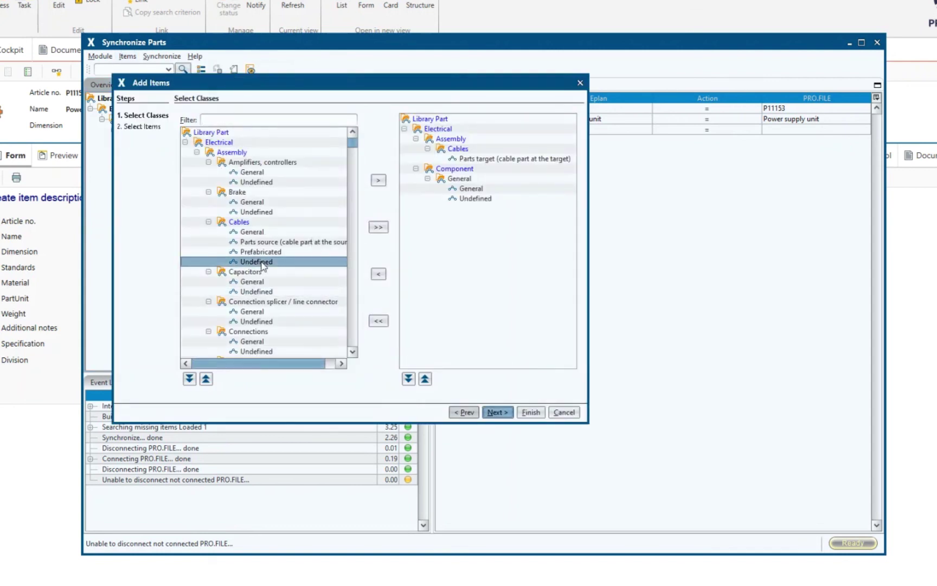
double_click(262, 263)
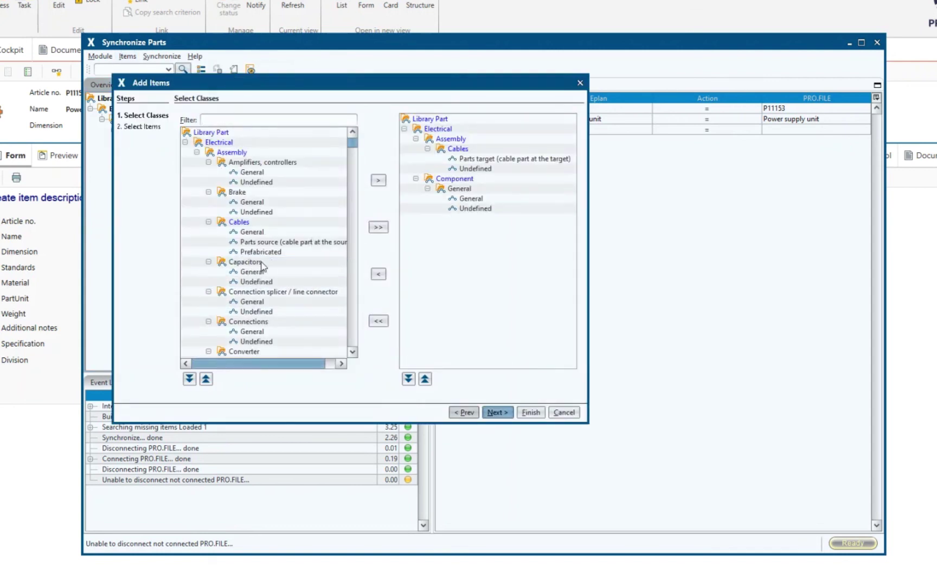
left_click(502, 415)
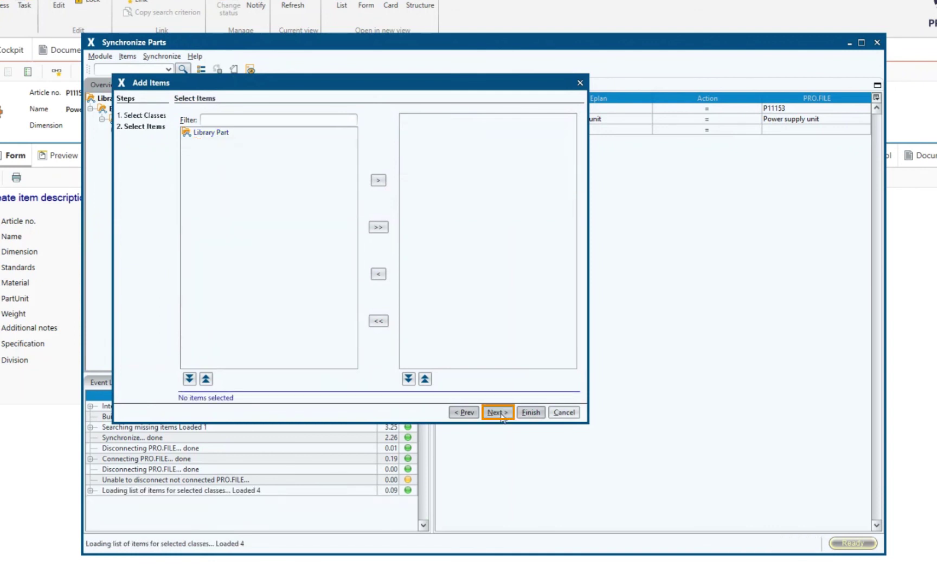
left_click(378, 227)
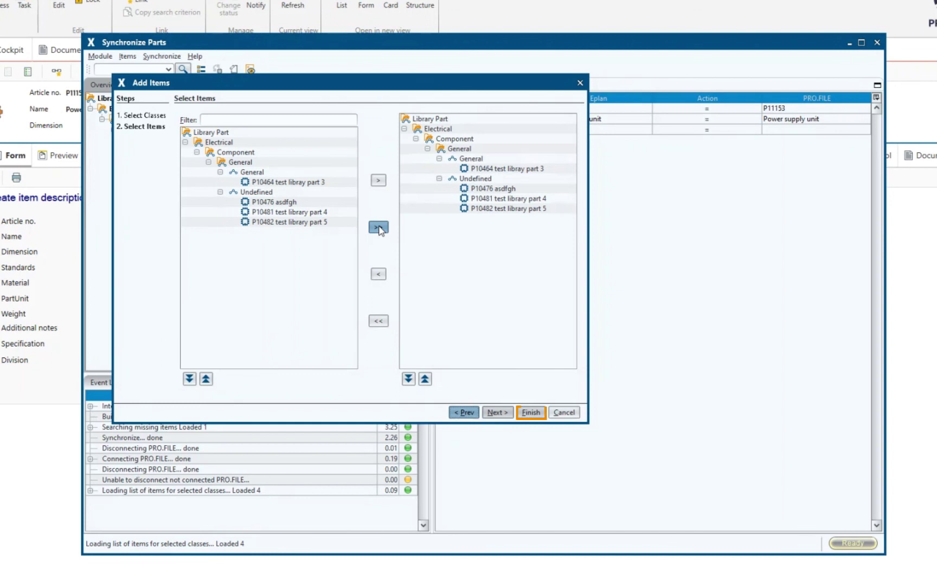
left_click(531, 412)
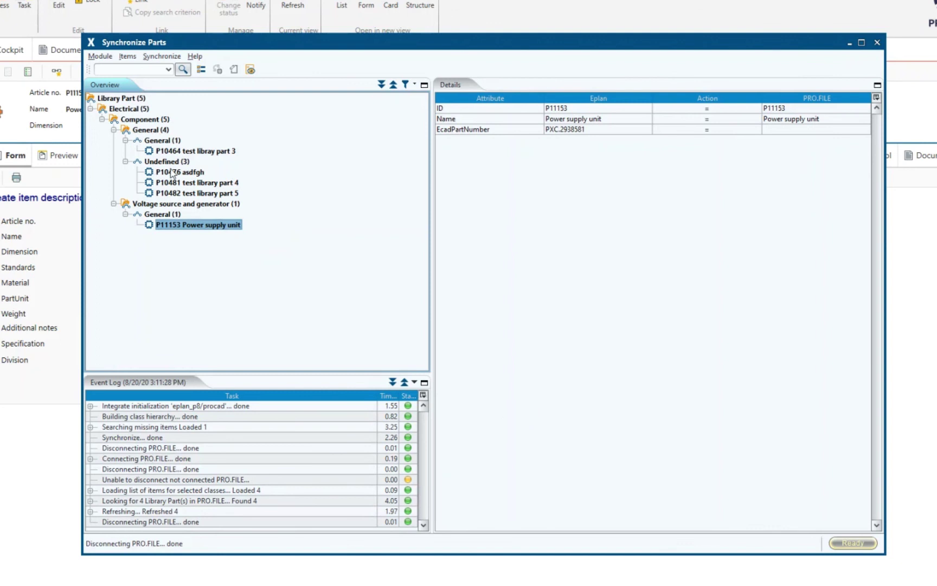
Inspect the attribute comparison of the asdfgh part and test library part 4, then close Synchronize Parts.
left_click(172, 172)
left_click(173, 183)
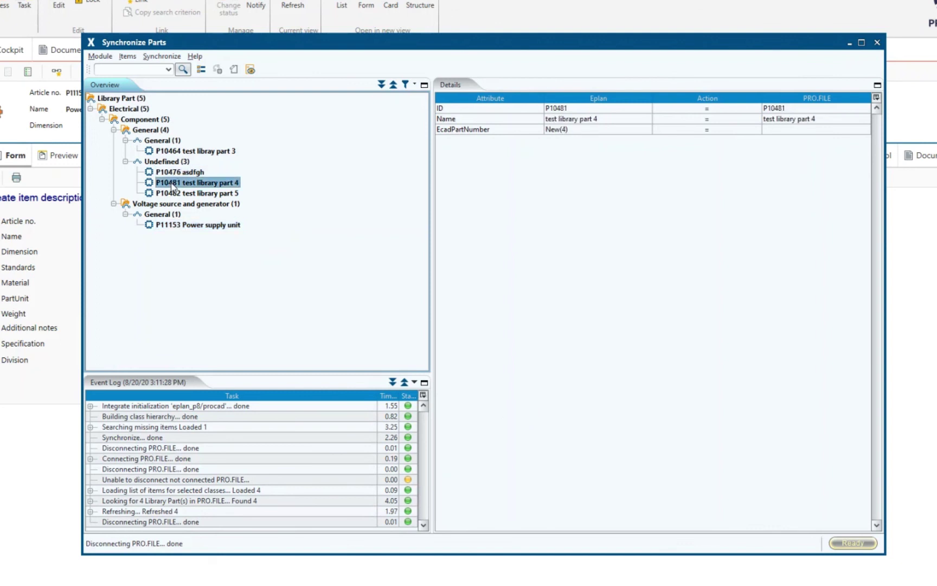
left_click(876, 43)
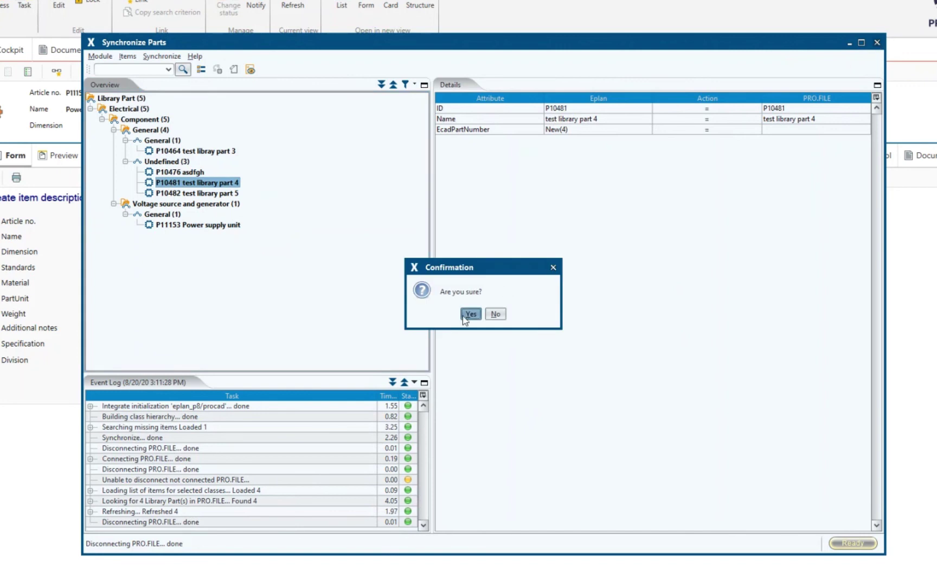
left_click(469, 314)
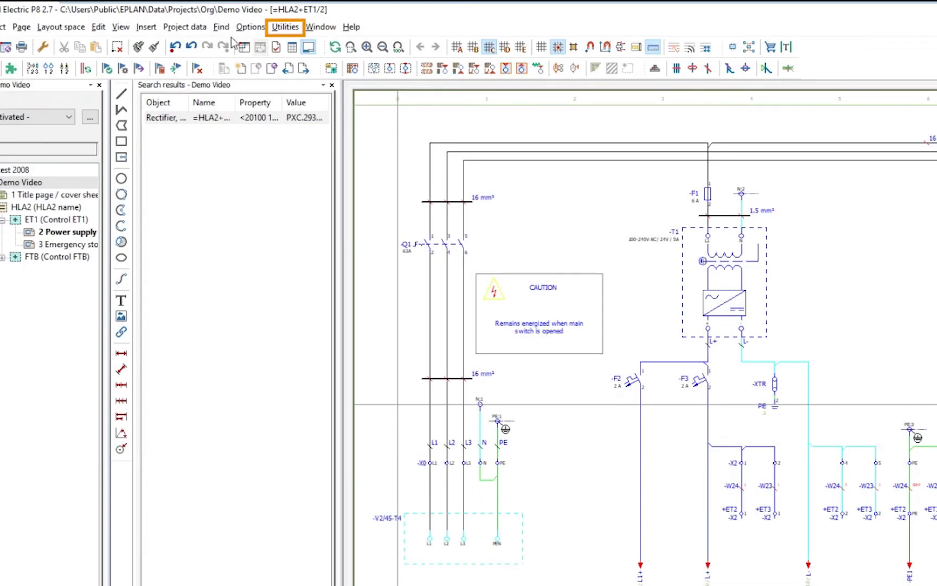
Start Save to PLM with the project's stored parts updated, and apply it with BOM selected for HLA1, HLA2 and HLA3.
left_click(277, 31)
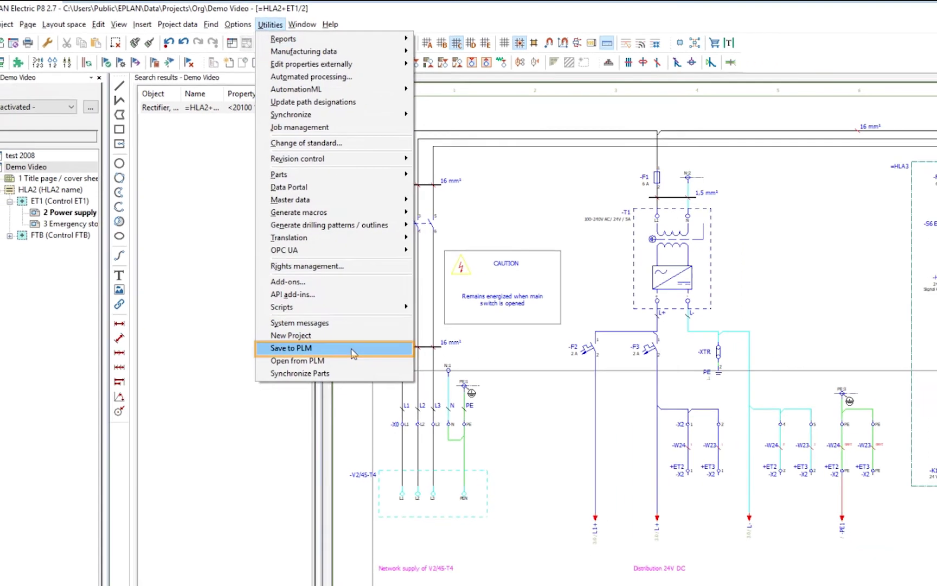
left_click(376, 384)
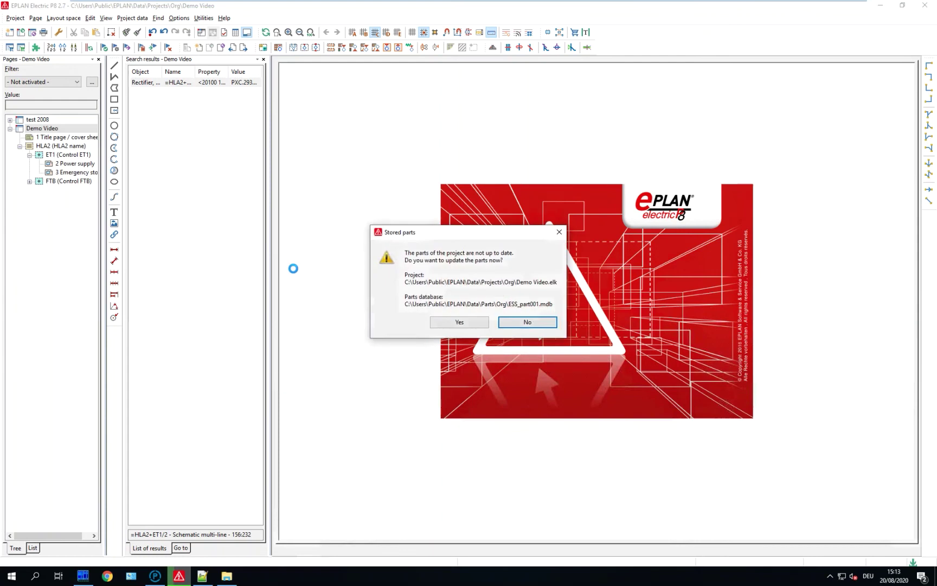
left_click(455, 324)
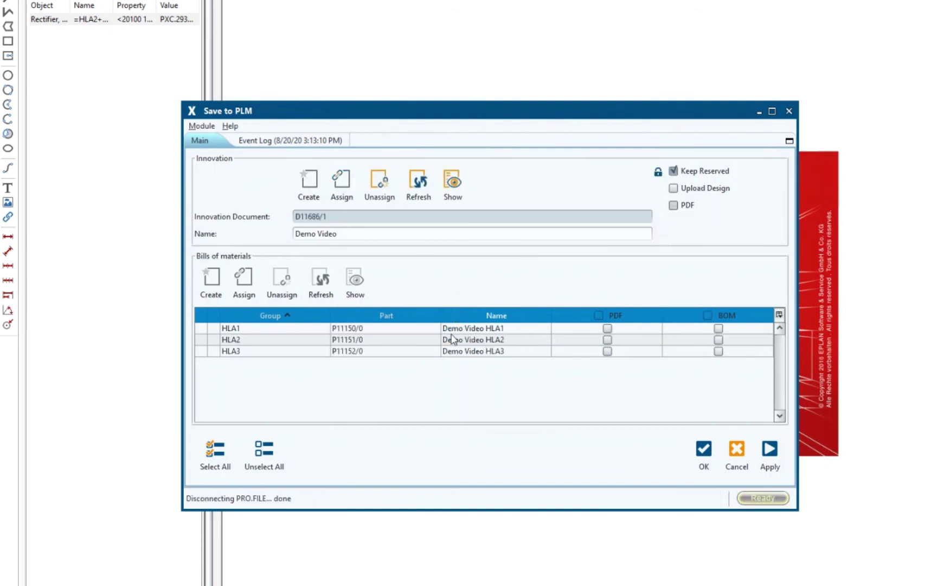
left_click(709, 315)
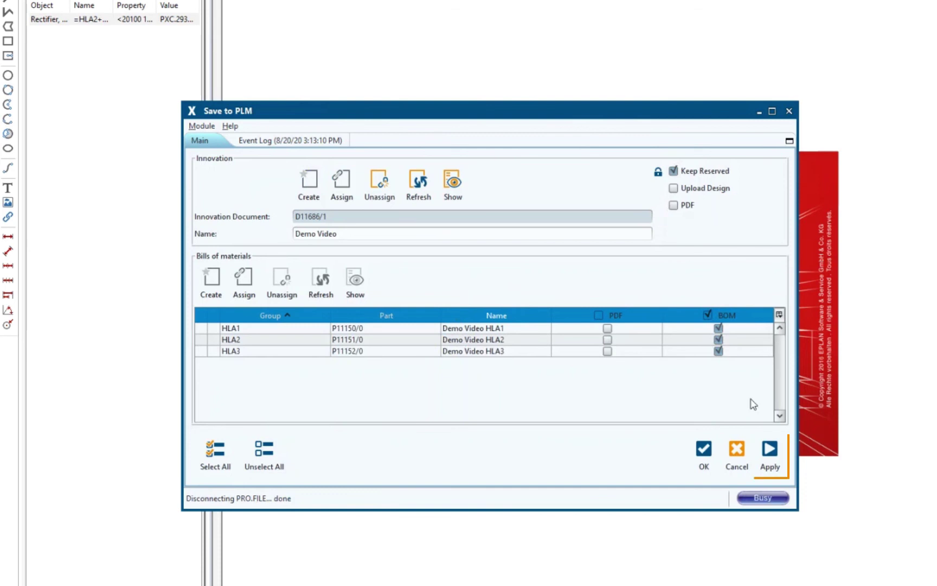
left_click(770, 453)
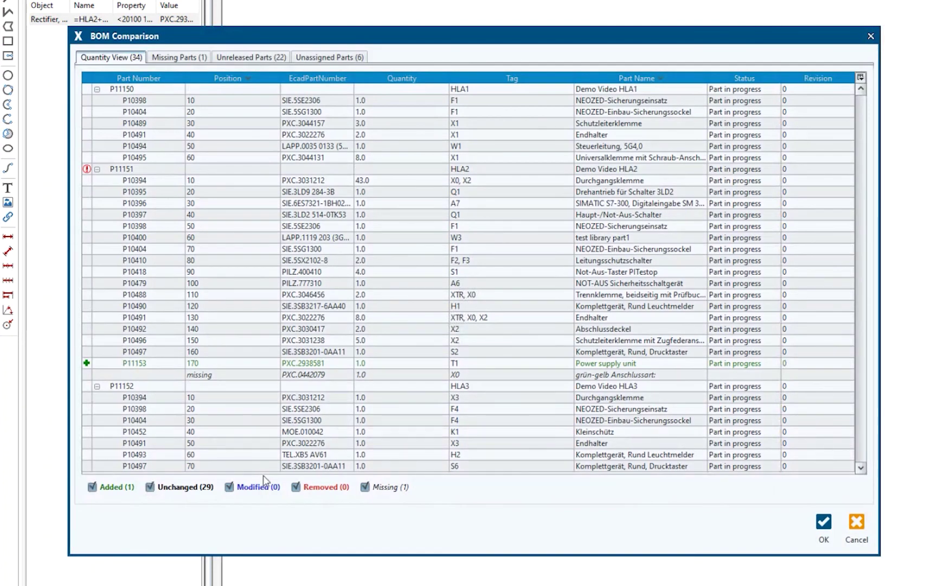
Hide unchanged and missing parts in the BOM comparison's quantity view, and review the missing, unreleased and unassigned parts.
left_click(174, 488)
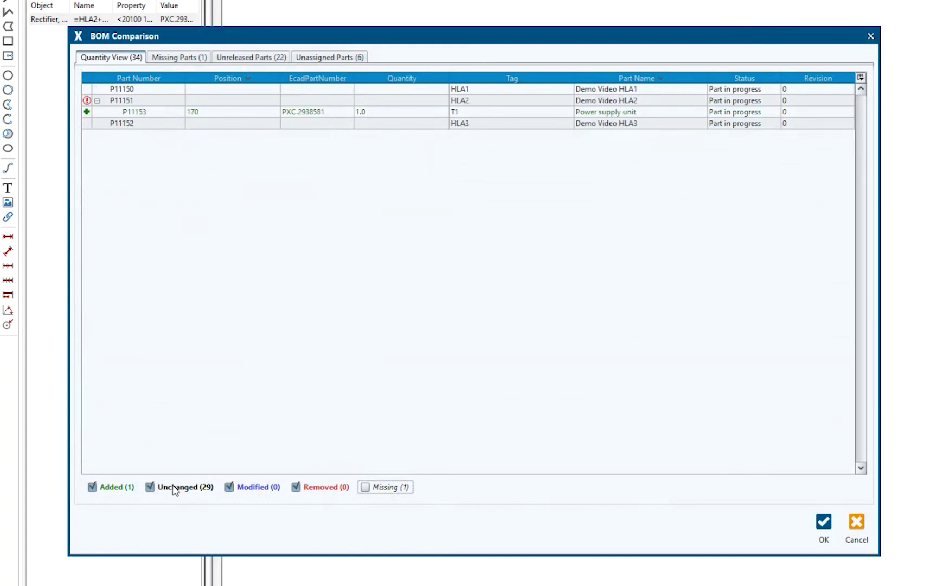
left_click(172, 58)
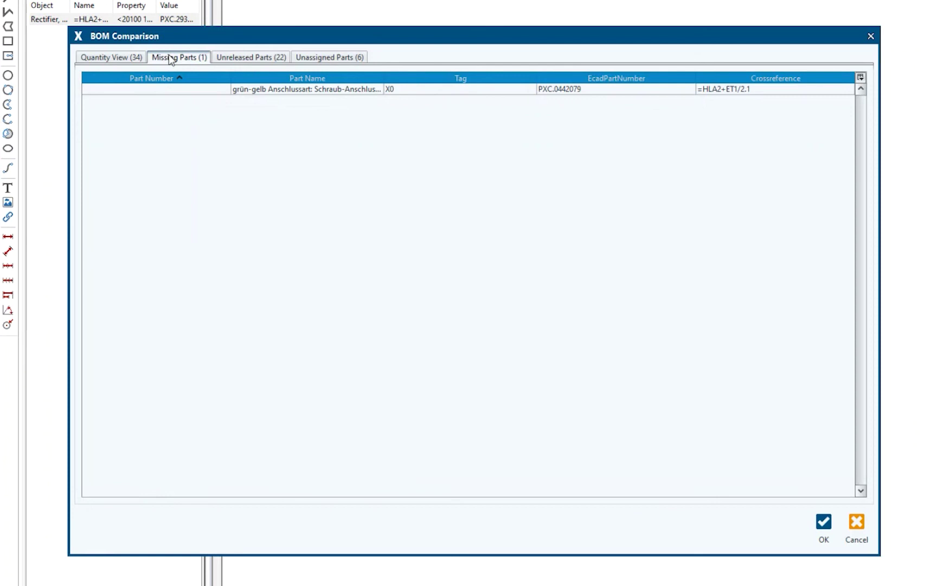
left_click(251, 60)
left_click(319, 57)
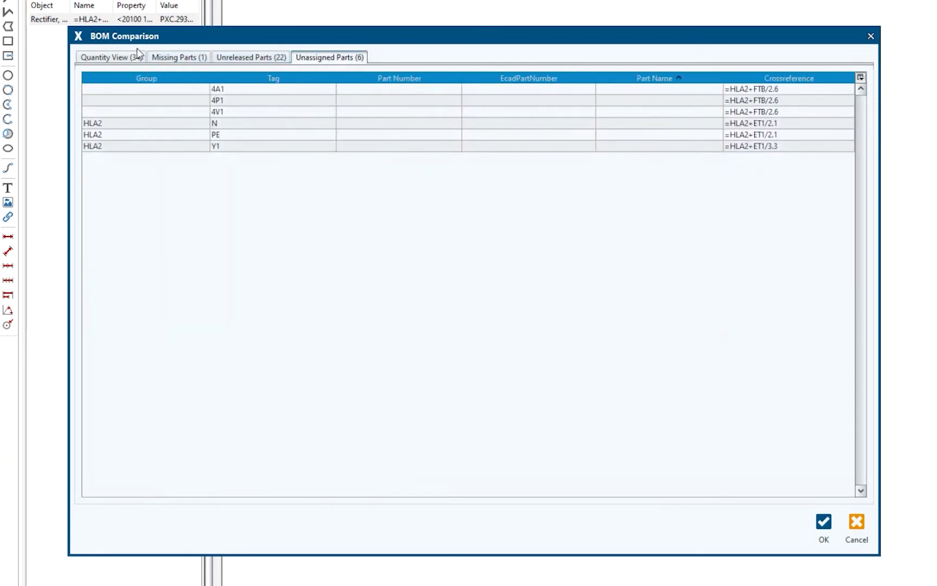
Show the unchanged parts again in the quantity view, and accept the BOM comparison despite the validation warnings.
left_click(124, 58)
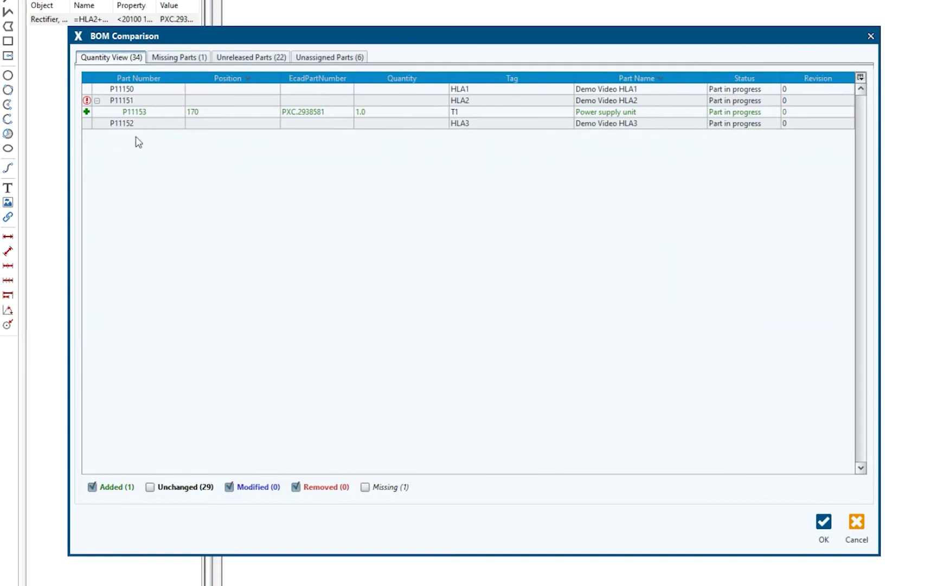
left_click(202, 491)
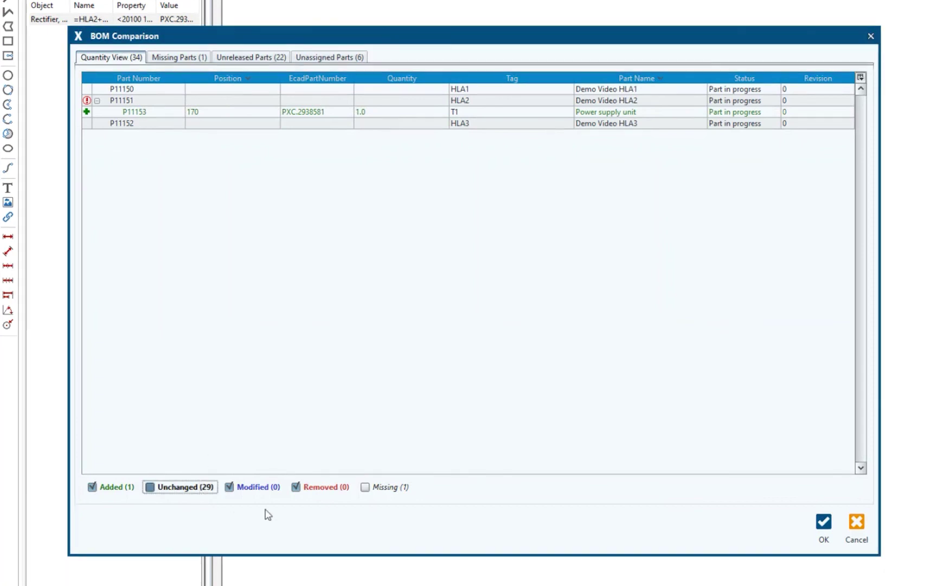
left_click(825, 524)
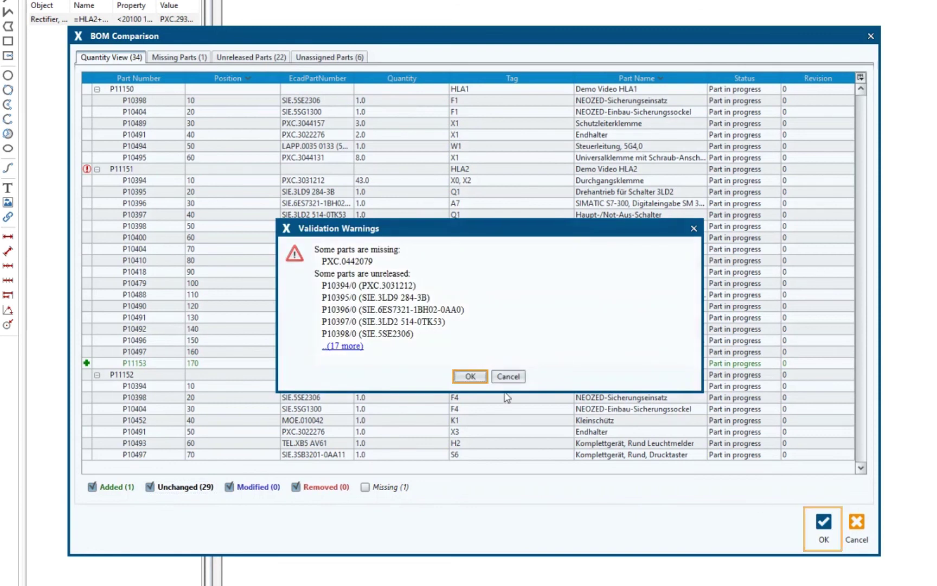
left_click(478, 378)
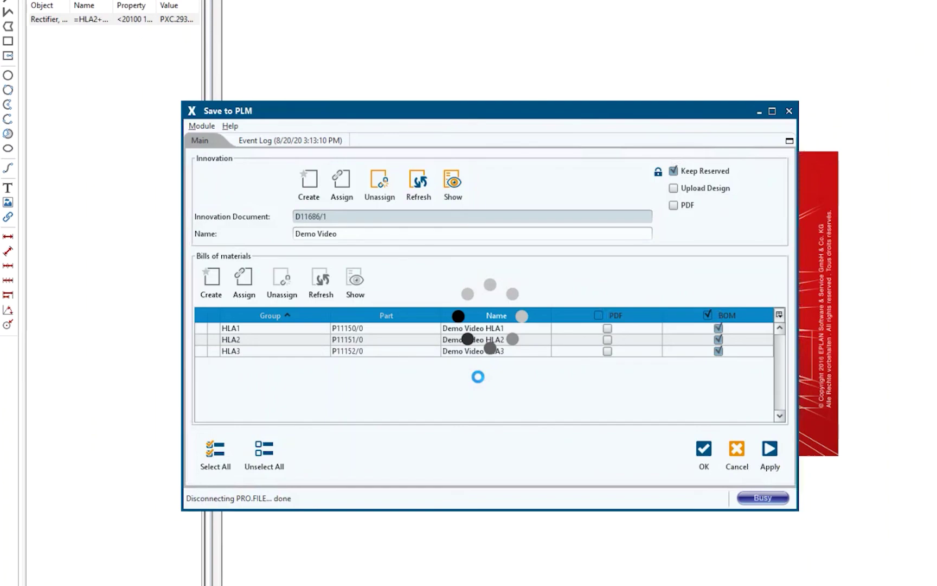